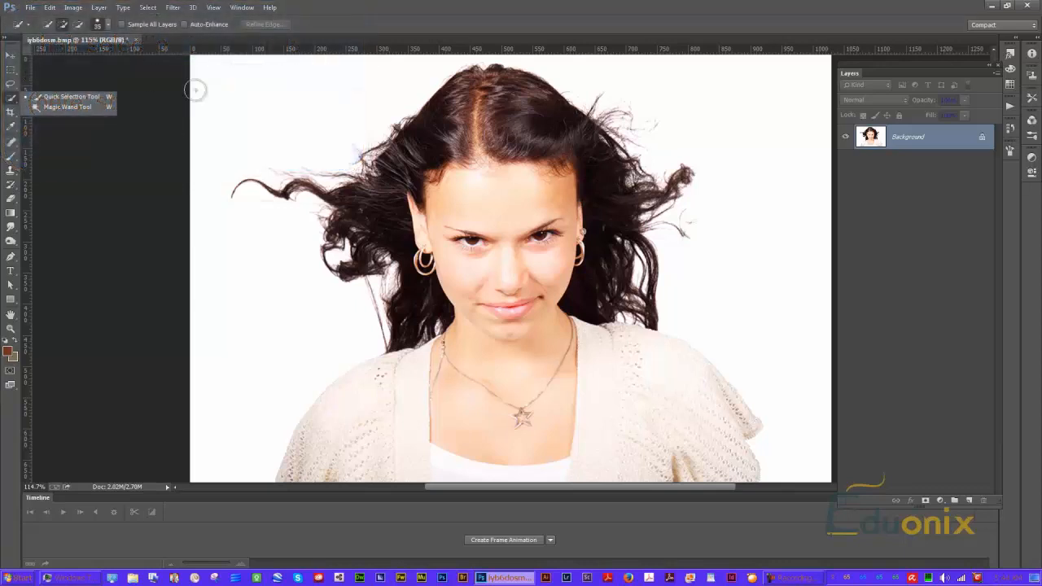
Select the woman's hair with the Quick Selection tool, subtracting the face and chin areas from the selection
mouse_move(490, 307)
mouse_down()
mouse_move(472, 258)
mouse_move(479, 177)
mouse_move(524, 147)
mouse_move(597, 177)
mouse_move(598, 243)
mouse_up()
mouse_move(532, 211)
mouse_down()
mouse_move(495, 139)
mouse_move(439, 158)
mouse_move(404, 192)
mouse_move(380, 158)
mouse_up()
mouse_move(404, 270)
mouse_down()
mouse_move(401, 303)
mouse_move(360, 230)
mouse_up()
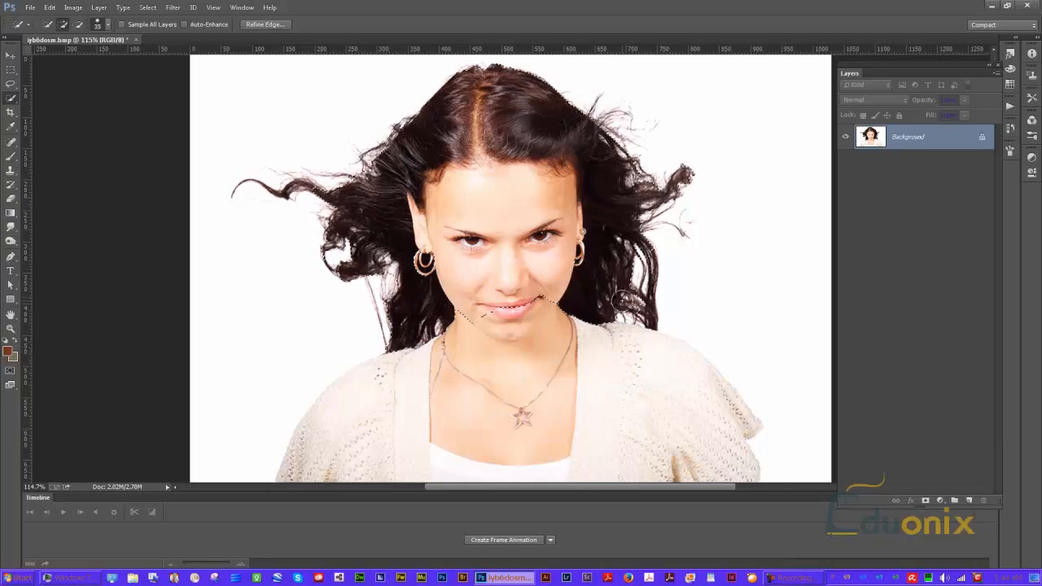
key(alt)
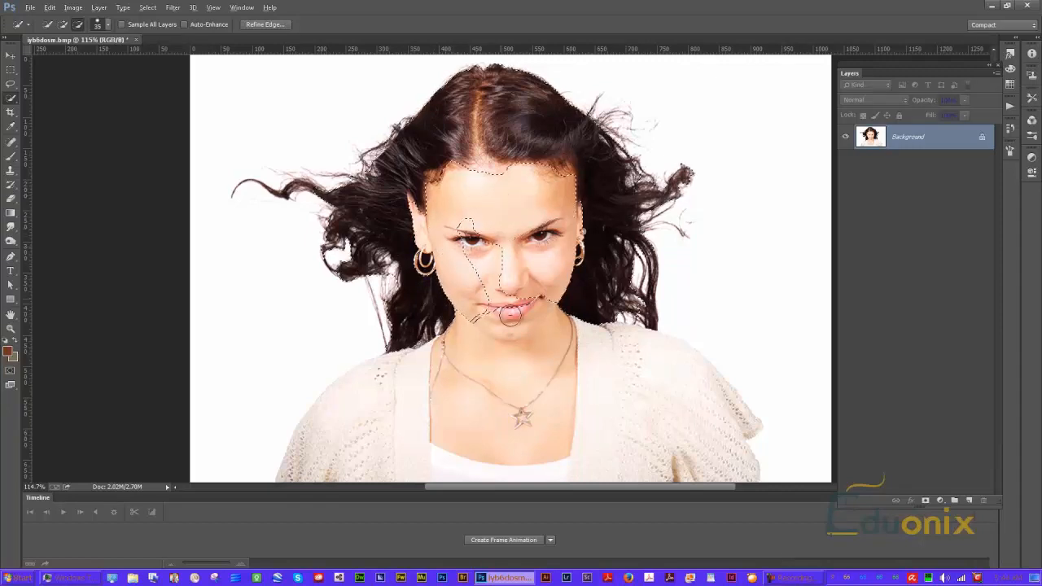
mouse_move(495, 228)
mouse_down()
mouse_move(512, 299)
mouse_move(549, 304)
mouse_up()
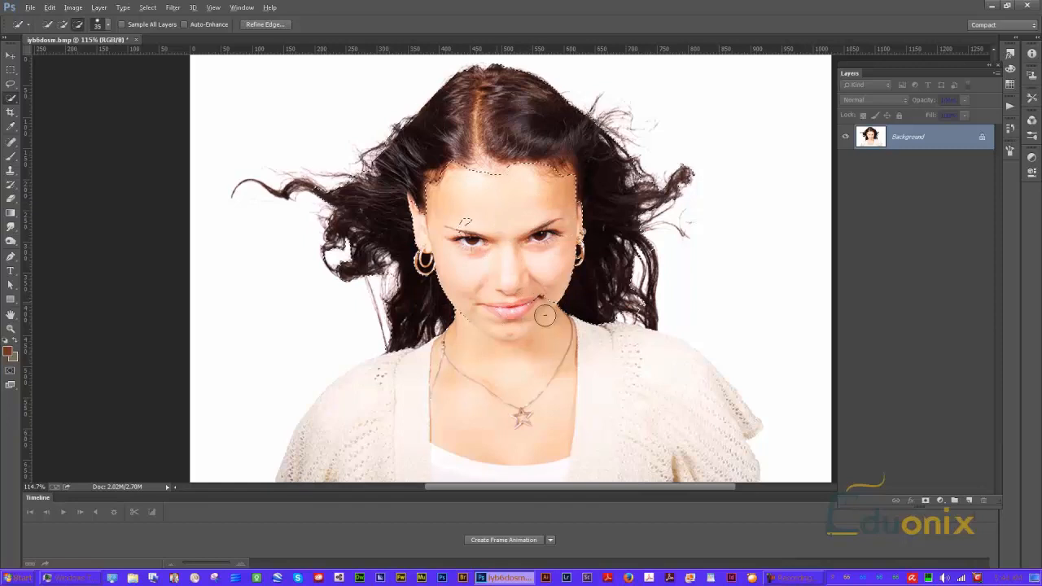
drag(482, 229, 481, 238)
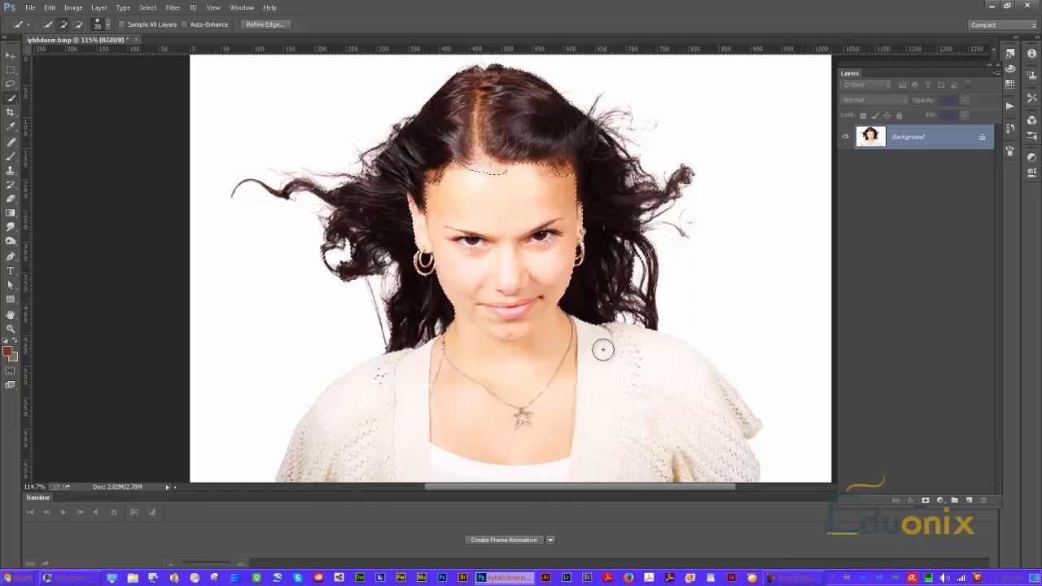
key(alt)
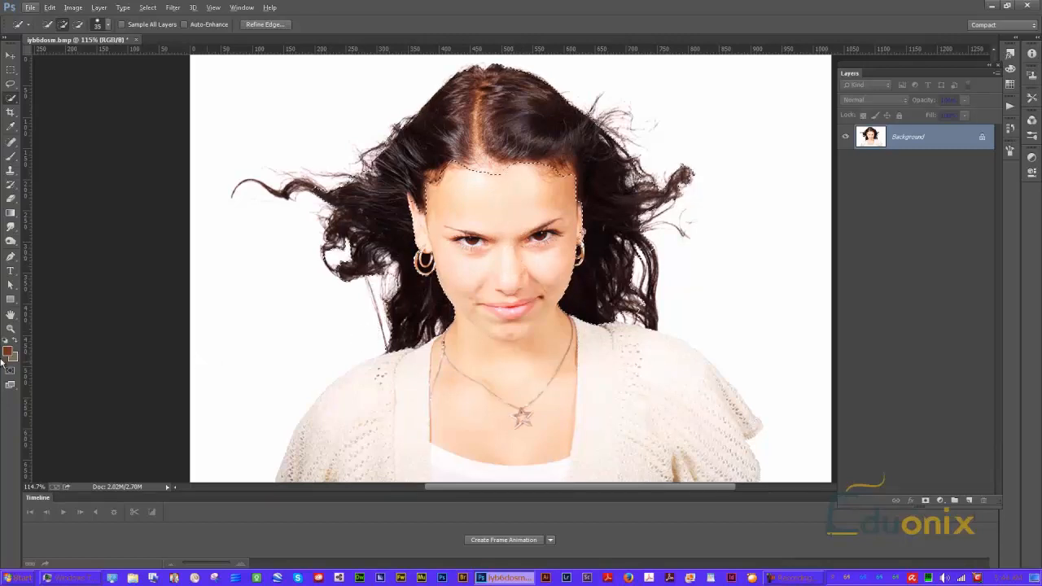
key(ctrl+d)
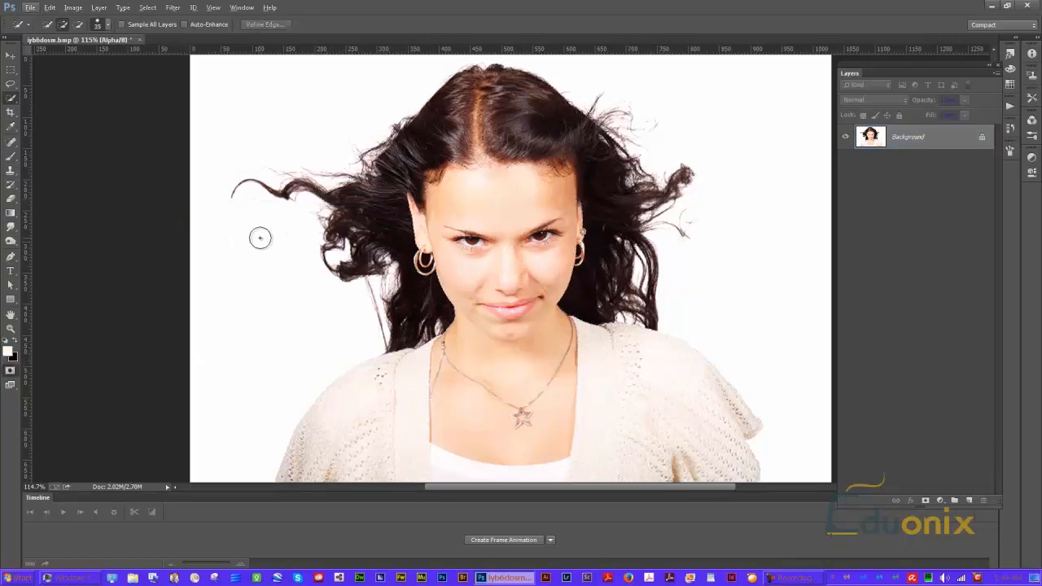
key(q)
key(q)
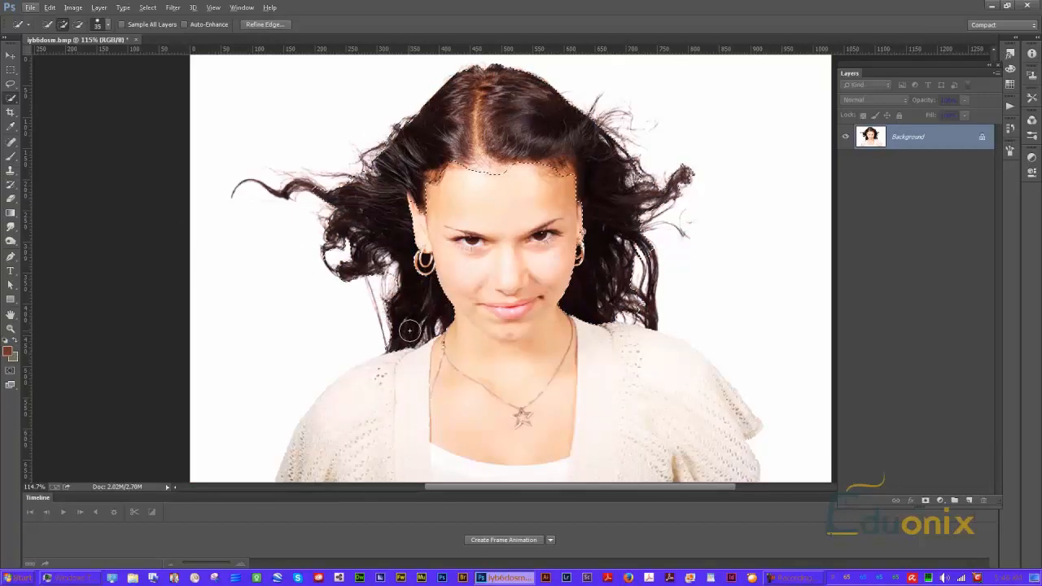
key(shift+F5)
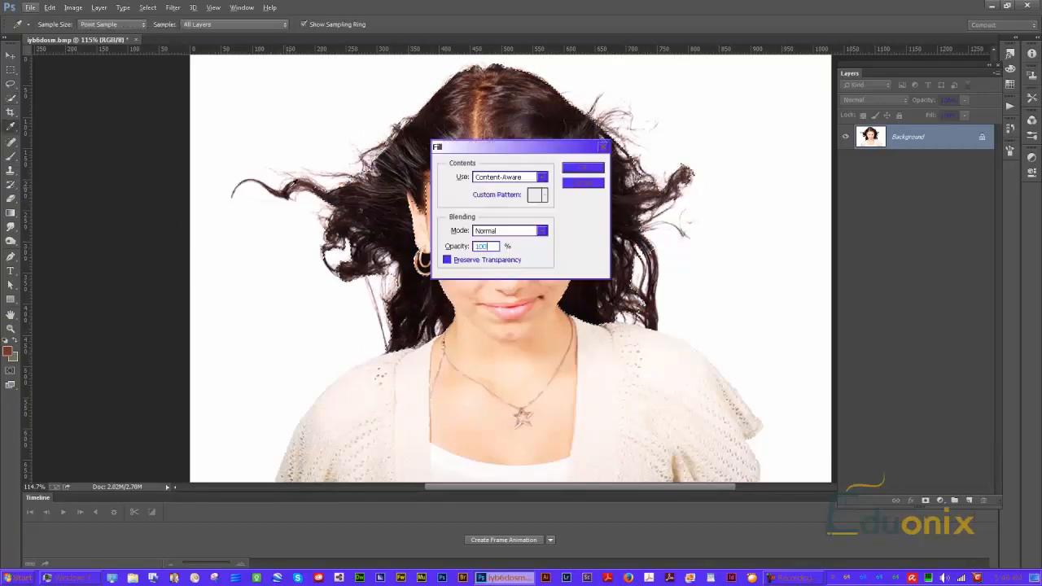
click(583, 183)
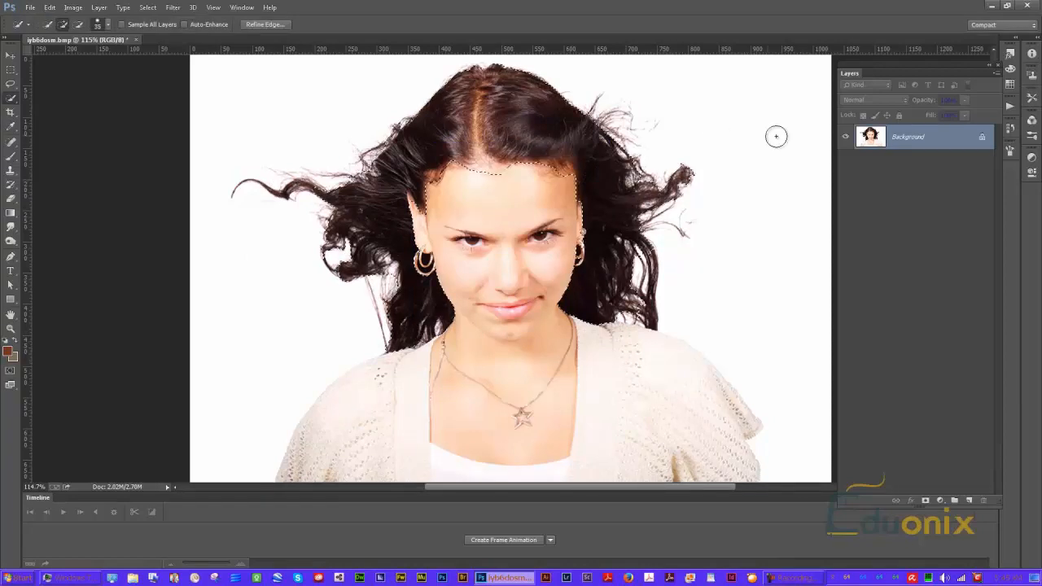
Convert the Background into Layer 0 and add a new empty layer placed beneath it
double_click(917, 139)
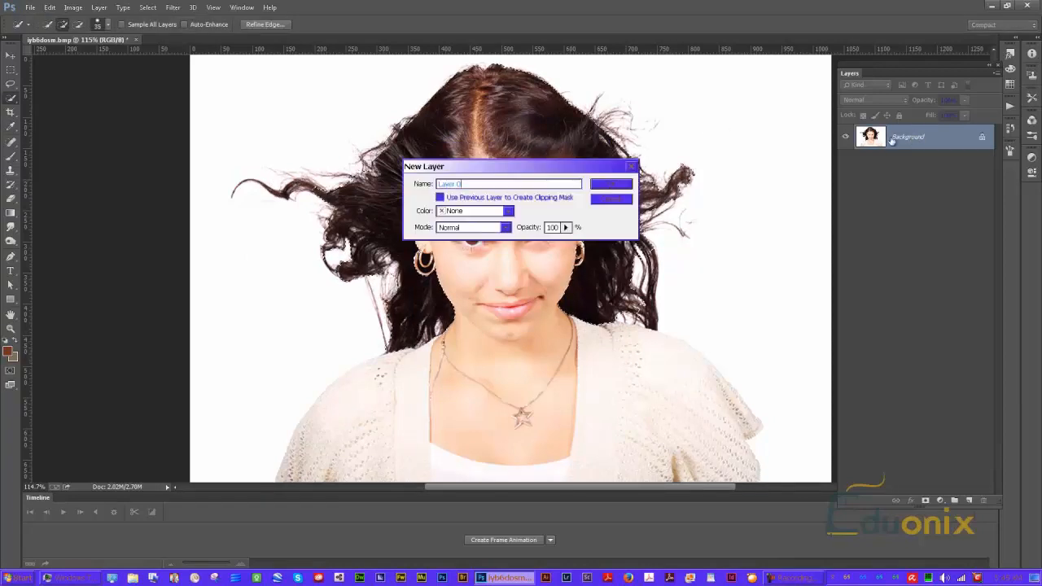
click(616, 185)
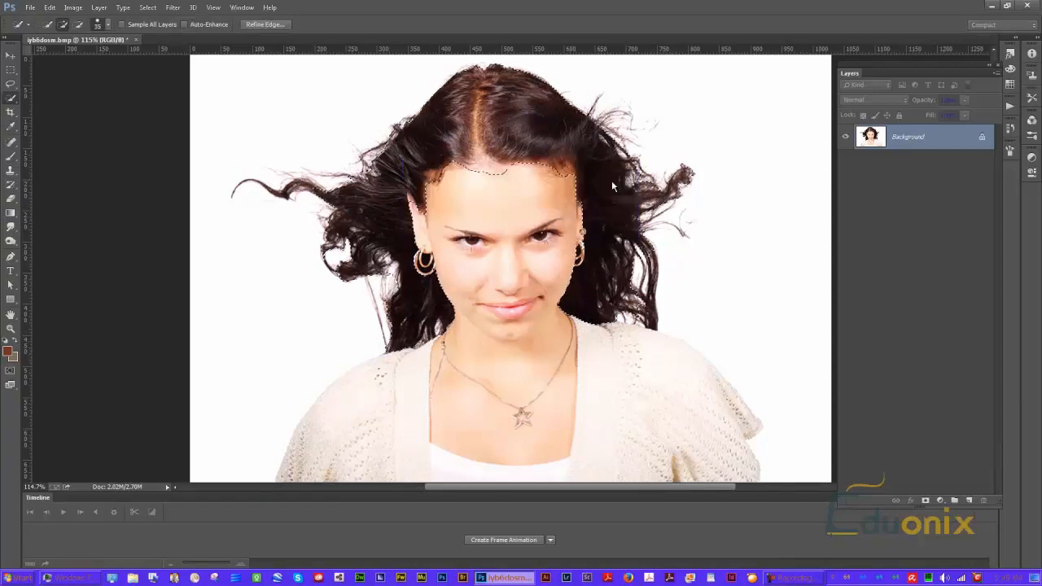
click(969, 501)
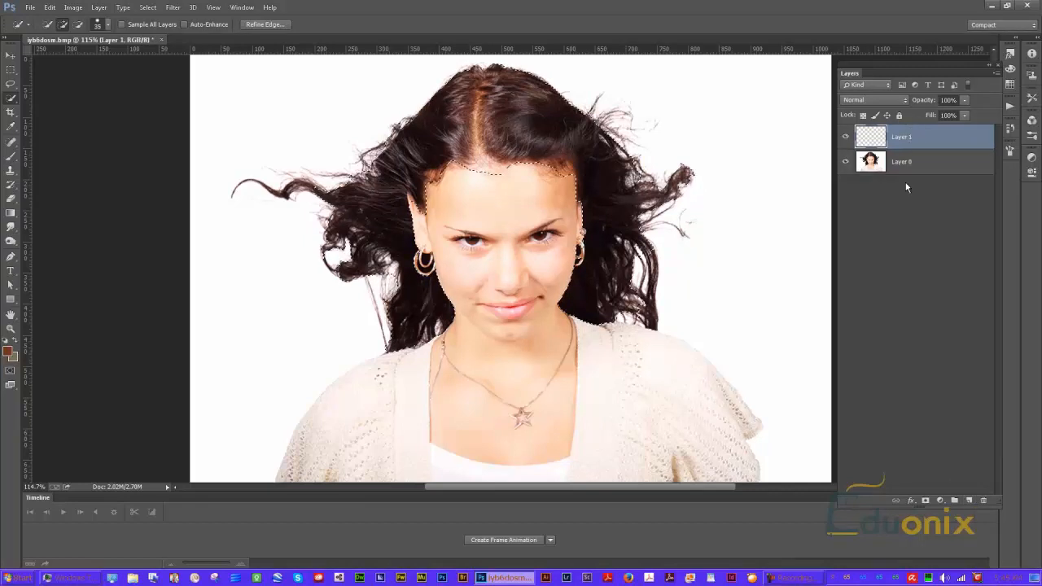
drag(900, 138, 900, 169)
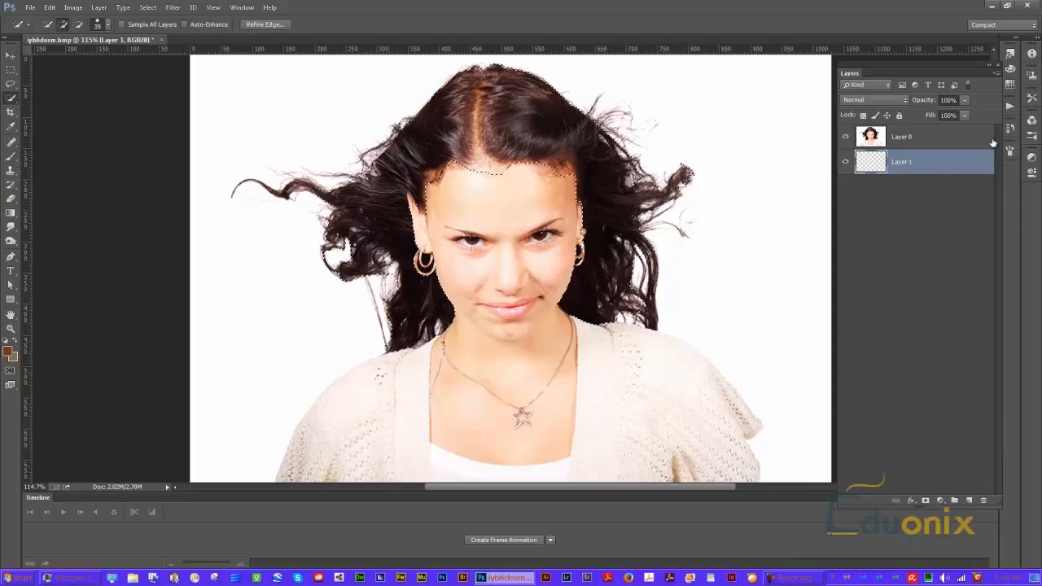
Make Layer 0 active, try deleting the selected hair area, and undo the deletion
click(905, 139)
key(Delete)
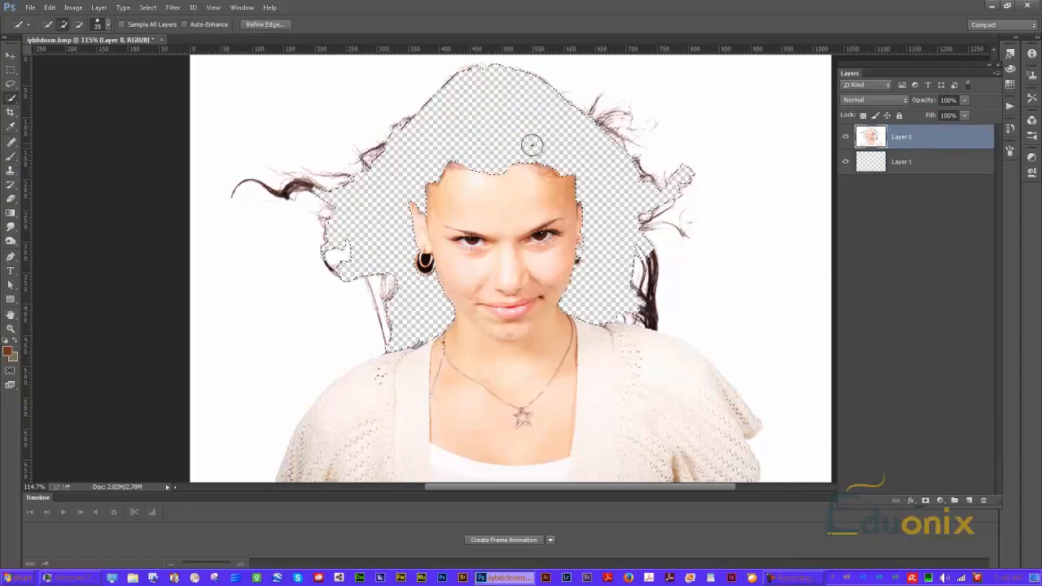
key(ctrl+z)
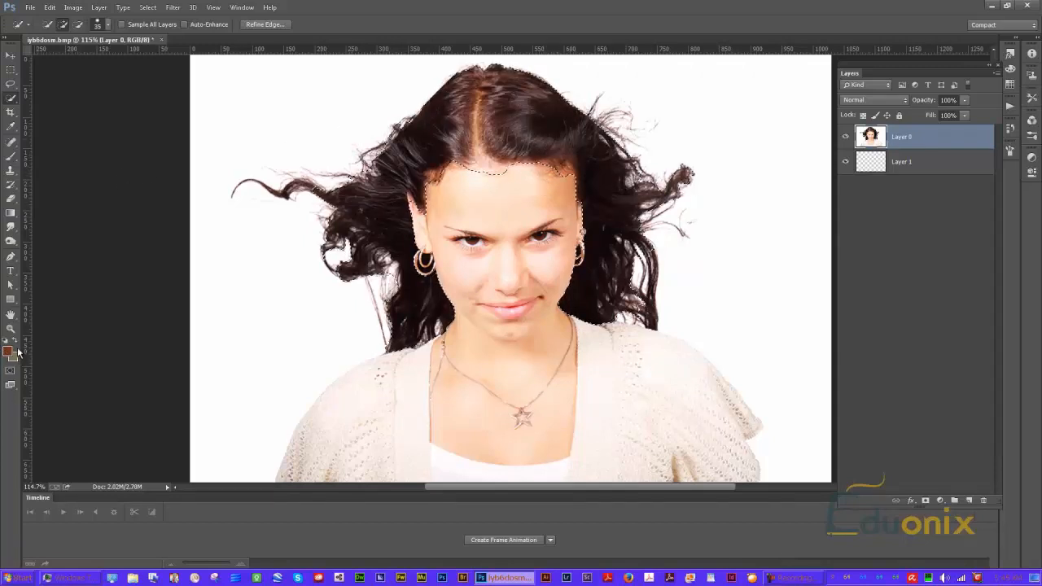
Set the Quick Mask options so the color indicates Selected Areas
double_click(10, 372)
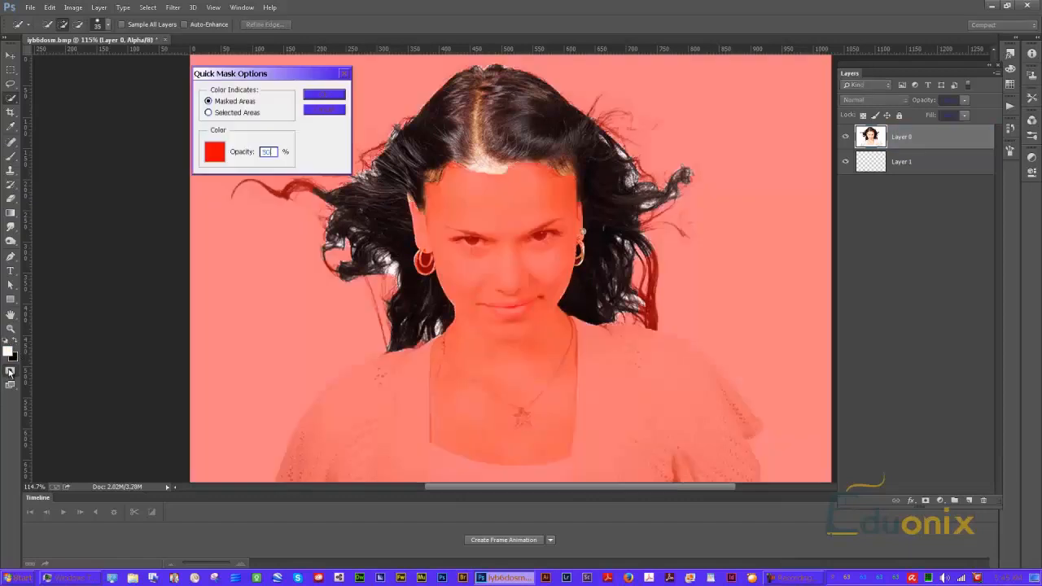
click(212, 114)
click(328, 99)
key(q)
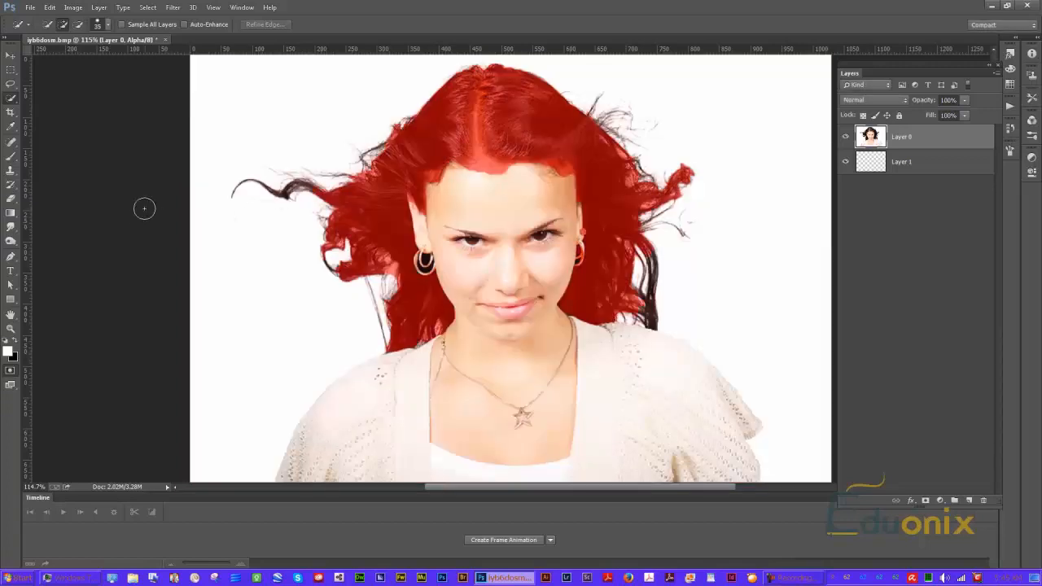
Preview the hair selection in Quick Mask mode and return to standard editing mode
click(11, 372)
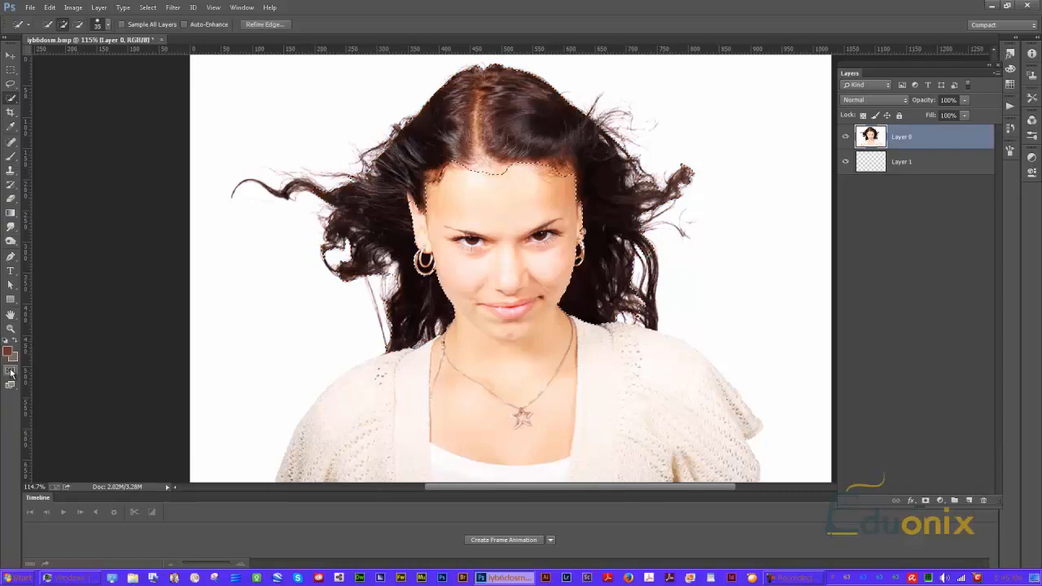
double_click(10, 372)
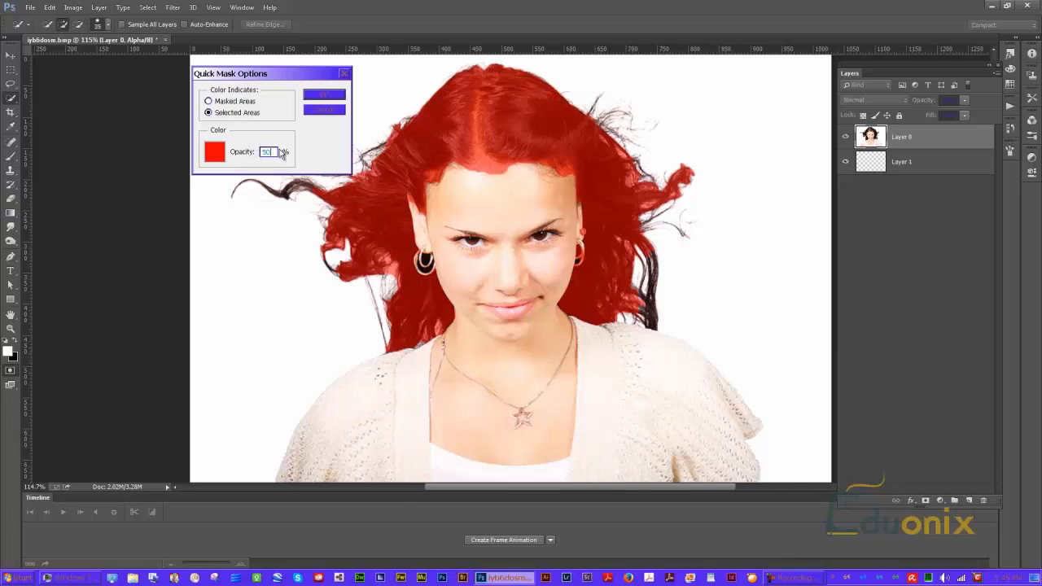
click(315, 98)
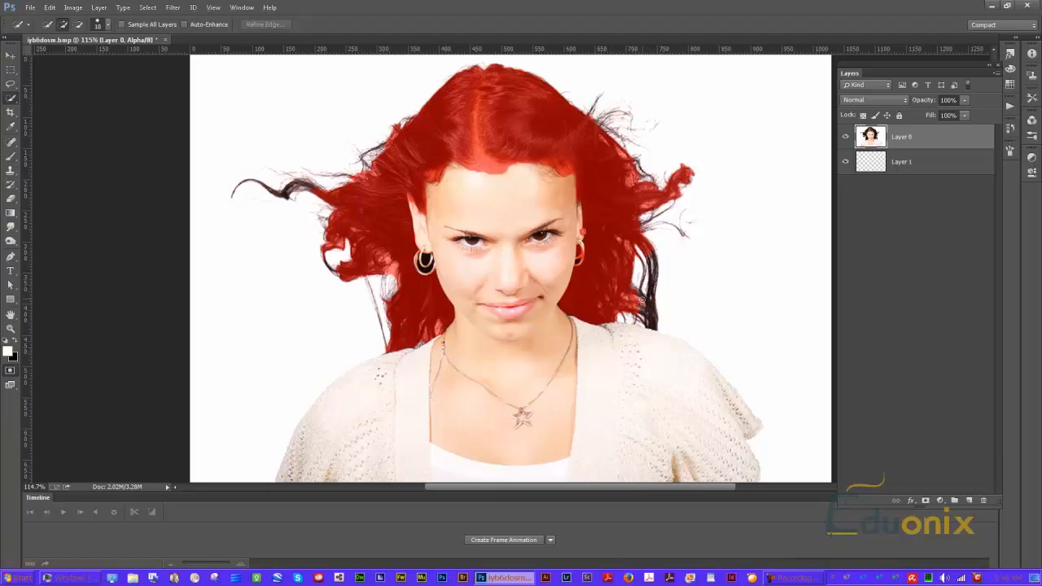
drag(639, 301, 648, 315)
key(q)
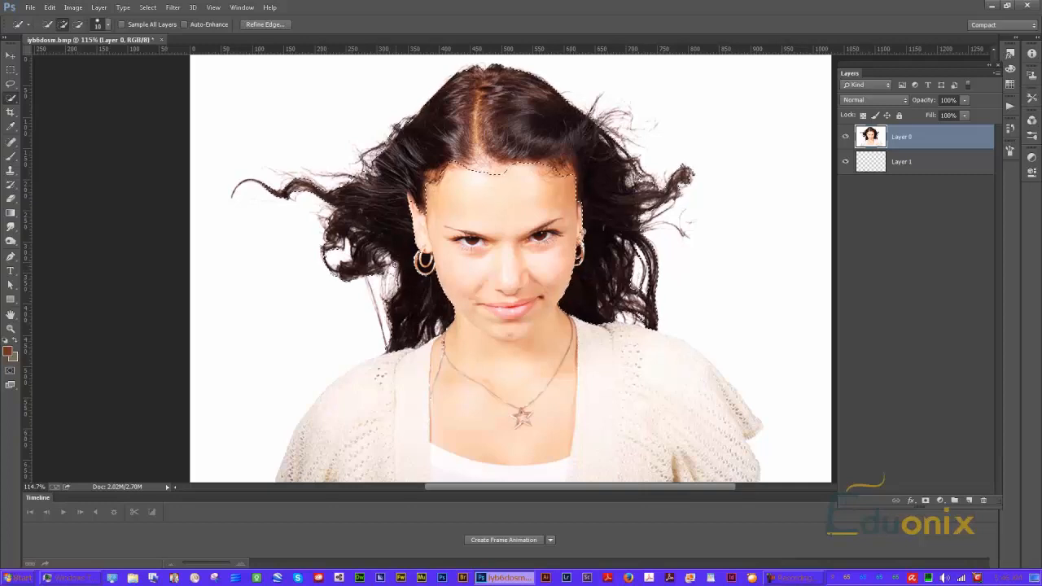
key(alt)
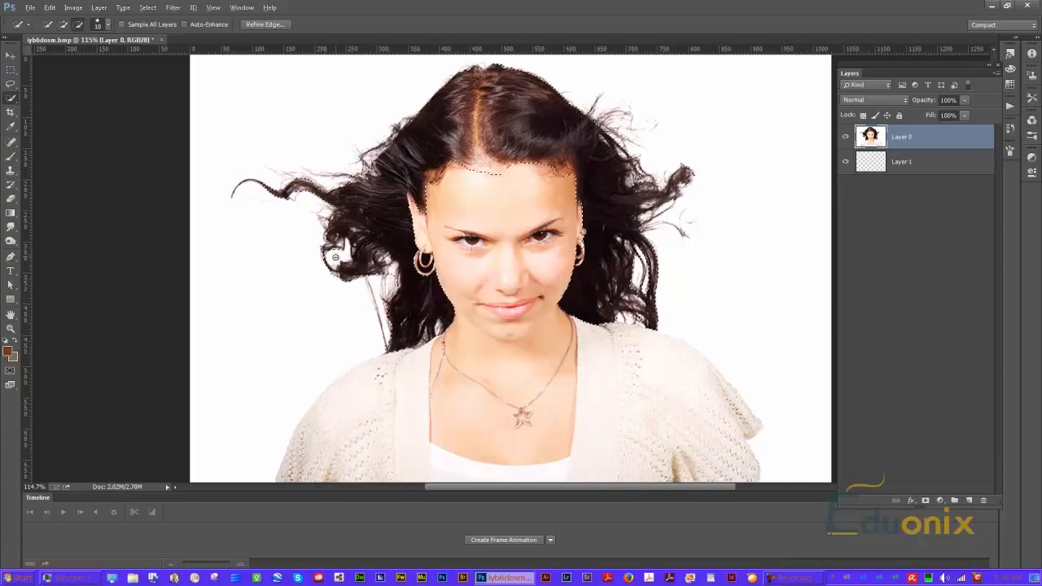
key(alt)
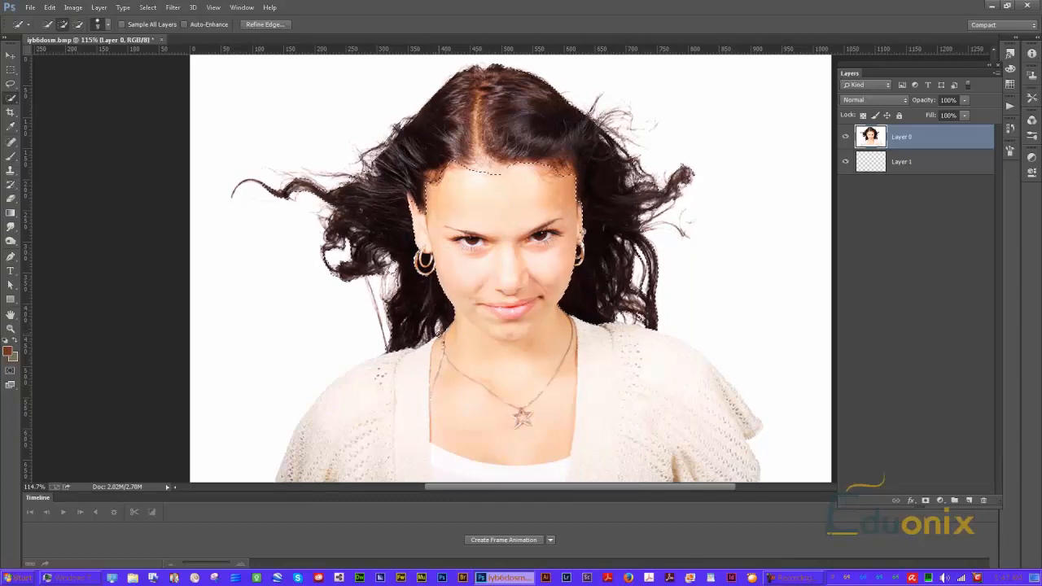
key(alt)
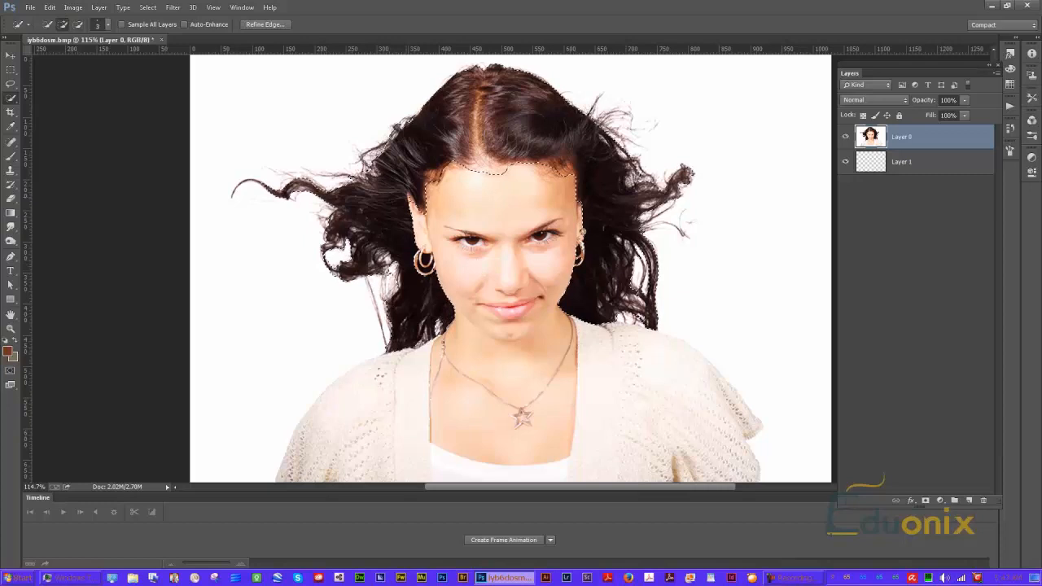
key(alt)
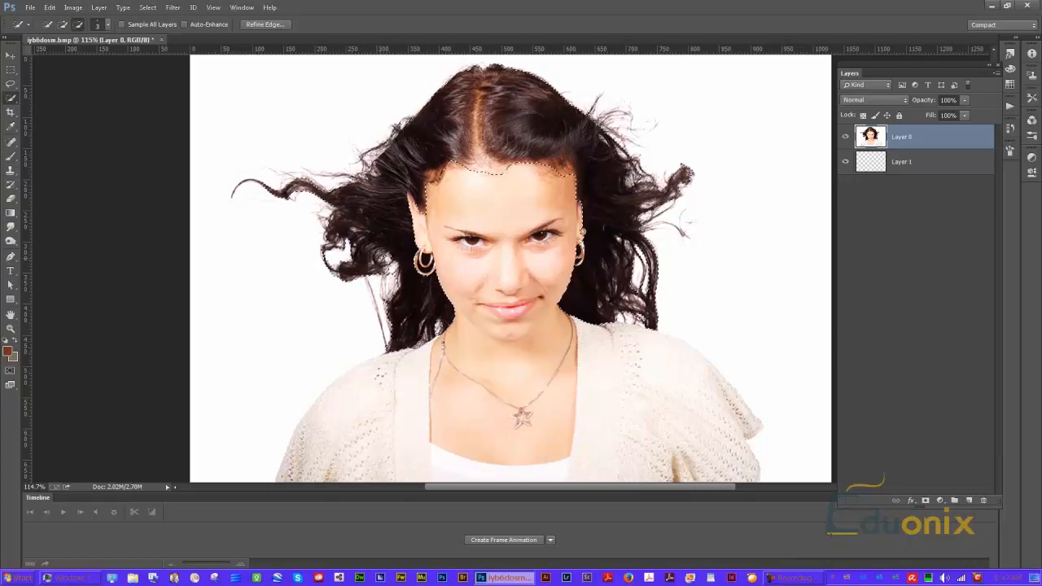
key(alt)
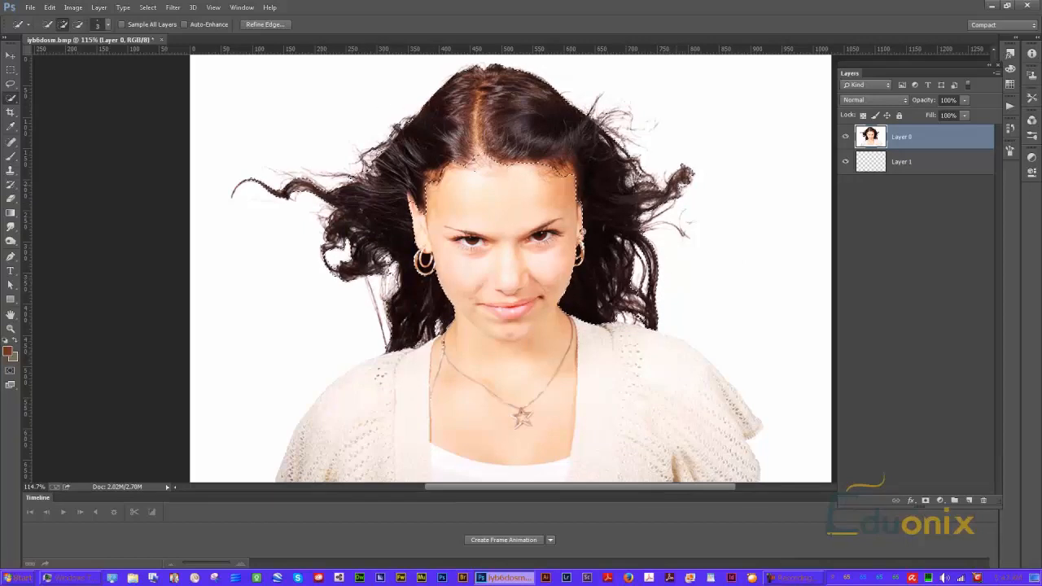
key(ctrl+d)
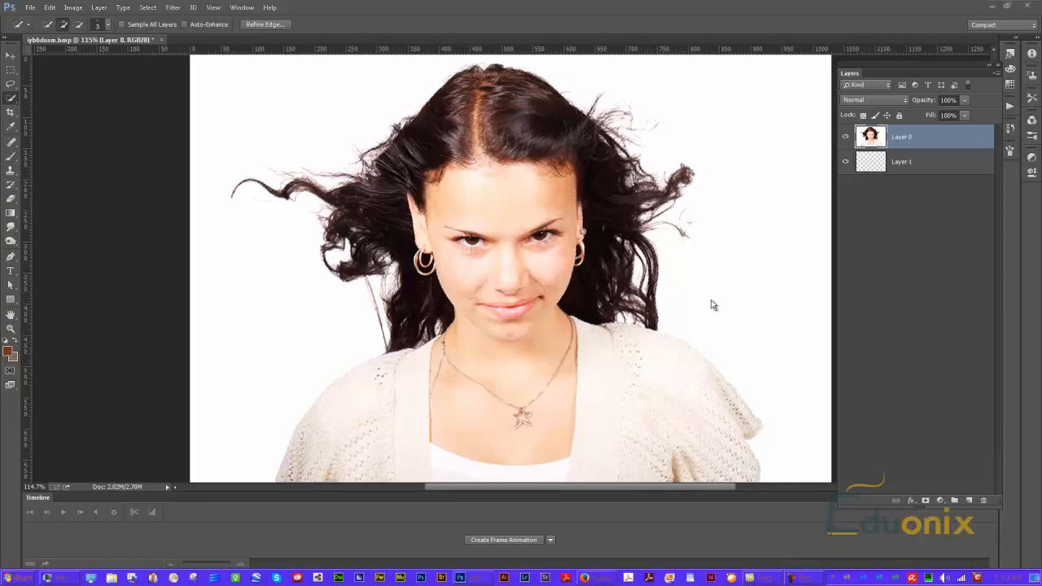
click(721, 251)
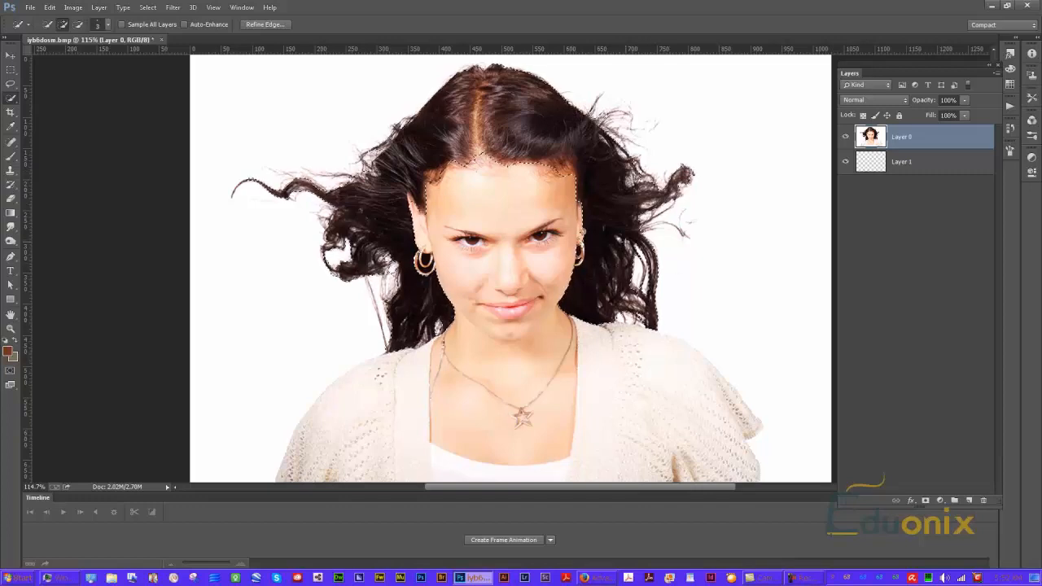
key(alt)
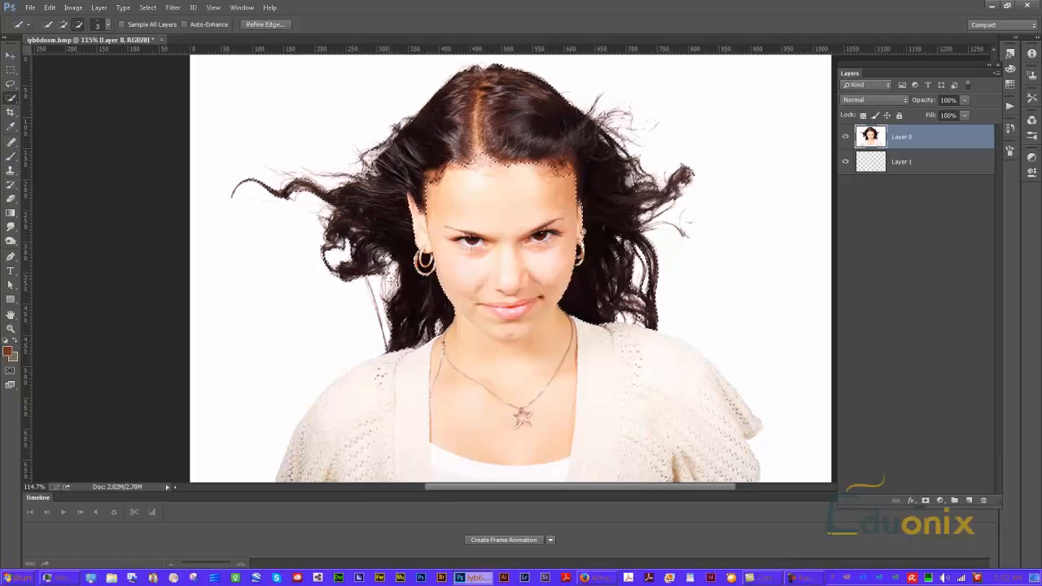
Apply Refine Edge to the hair selection with Smart Radius, Feather 1.0 px, Shift Edge +23%, output to Selection
click(147, 8)
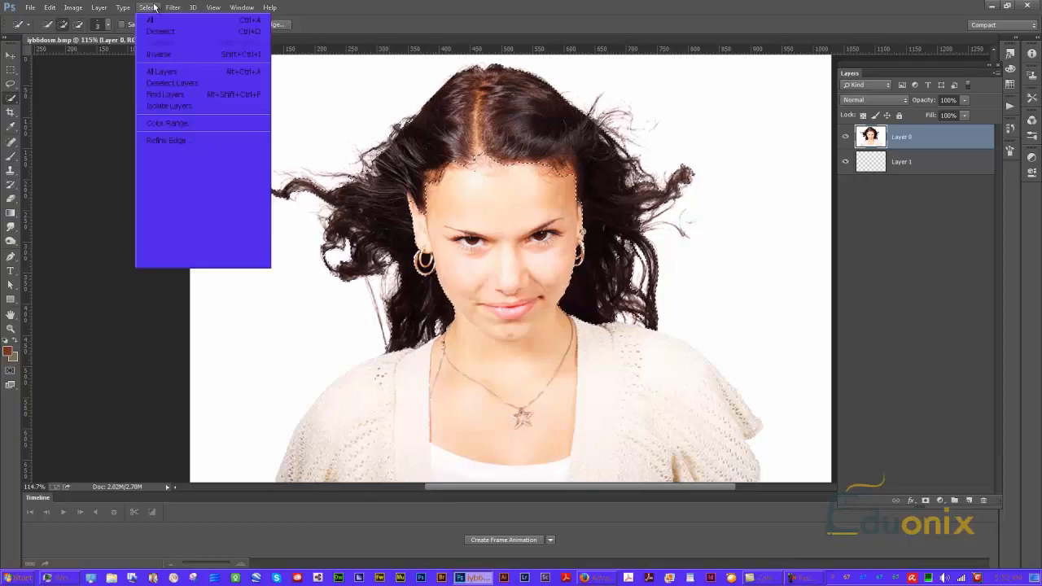
click(167, 140)
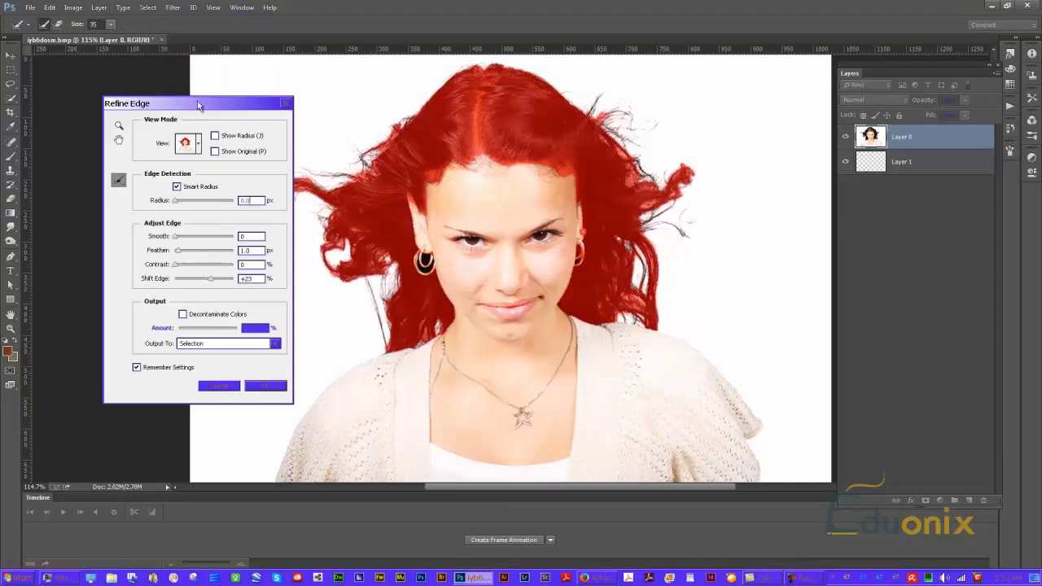
drag(206, 112, 828, 116)
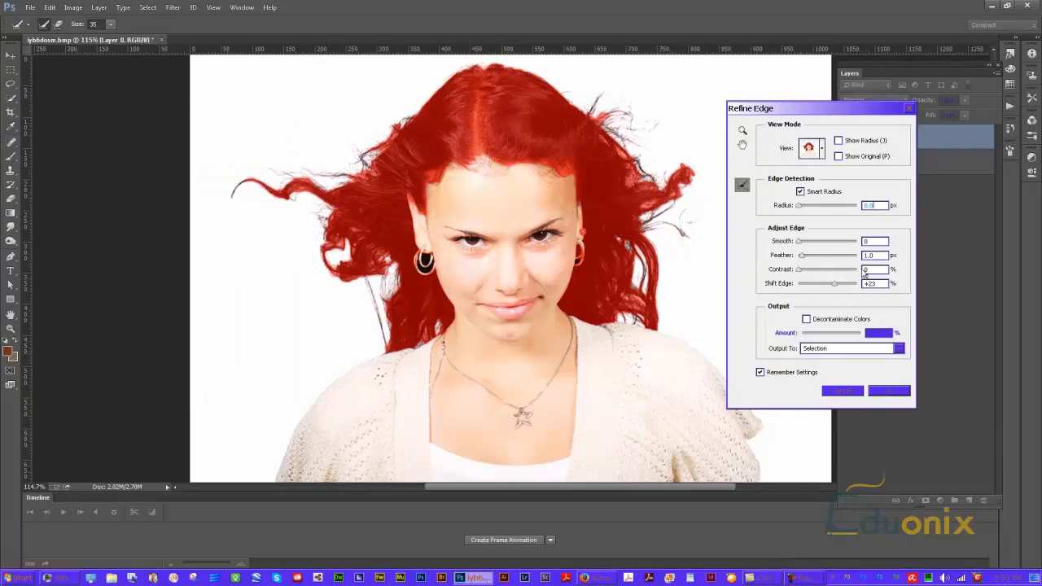
click(841, 392)
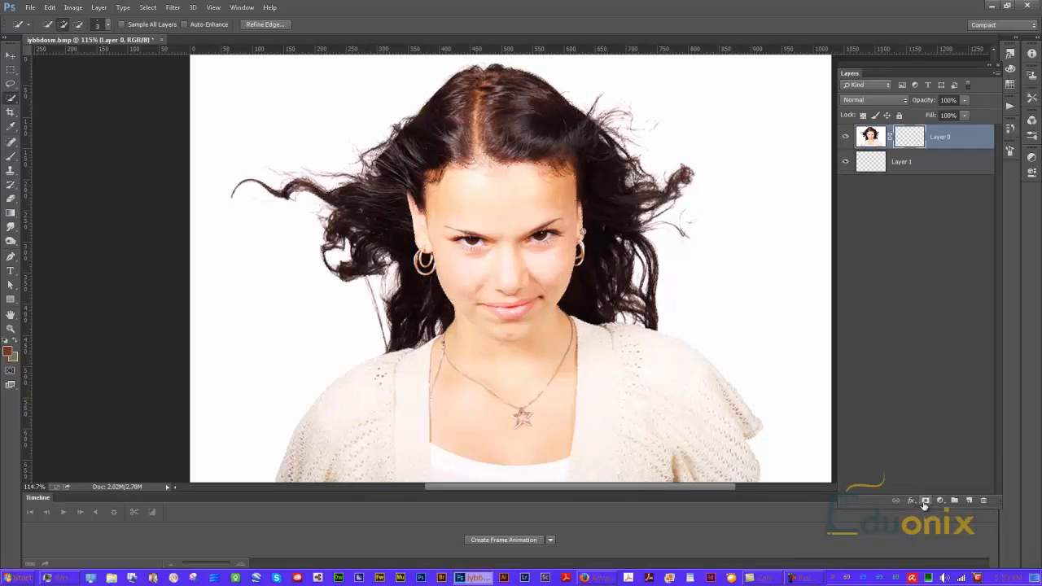
Mask Layer 0 with the hair selection to isolate the hair, and collapse the Layers panel
click(924, 502)
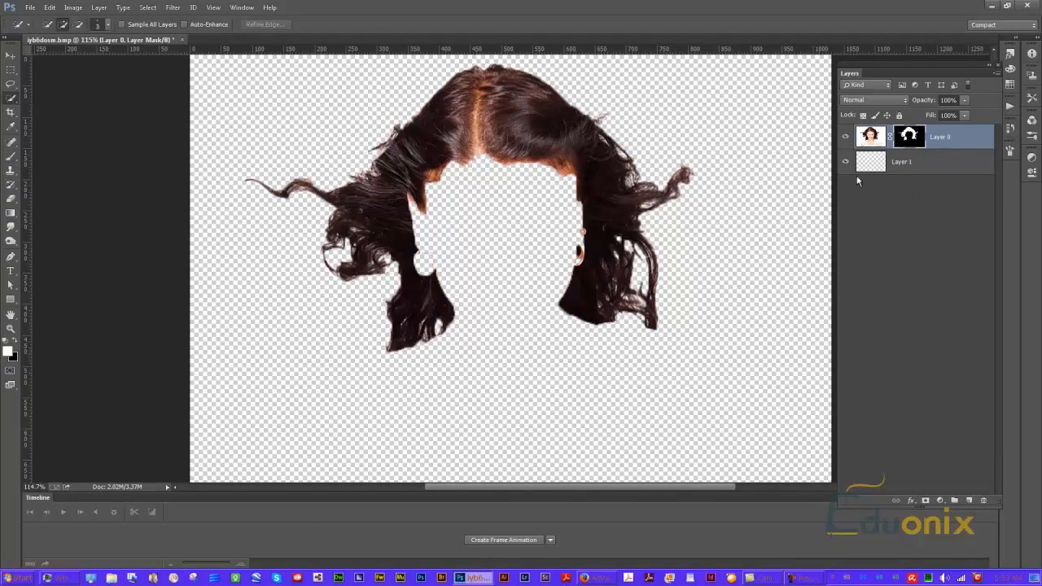
click(997, 63)
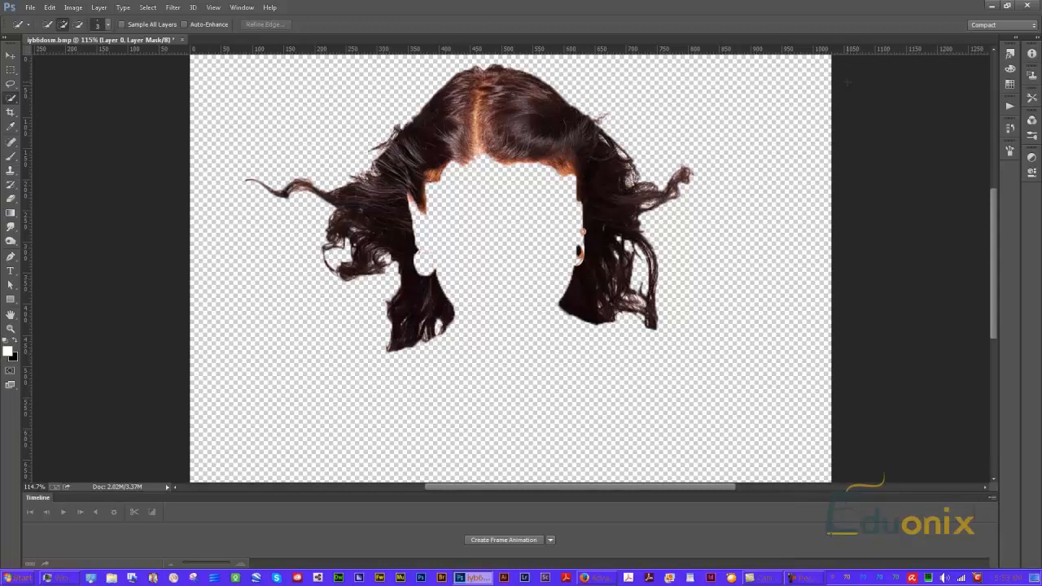
Open the Properties panel and dock it as a tab beside the Layers panel
key(F8)
key(F8)
key(F7)
click(242, 8)
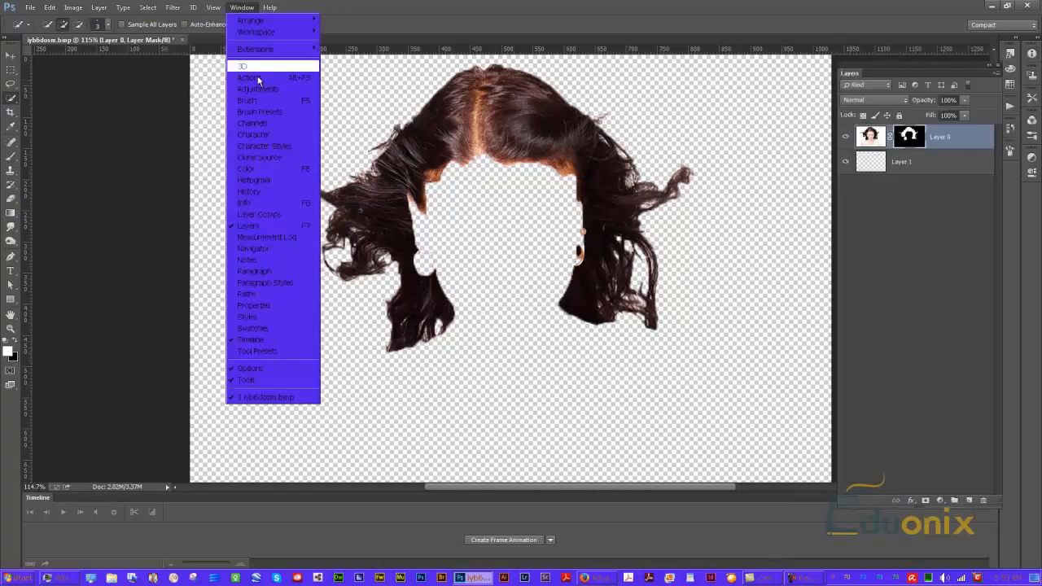
click(270, 306)
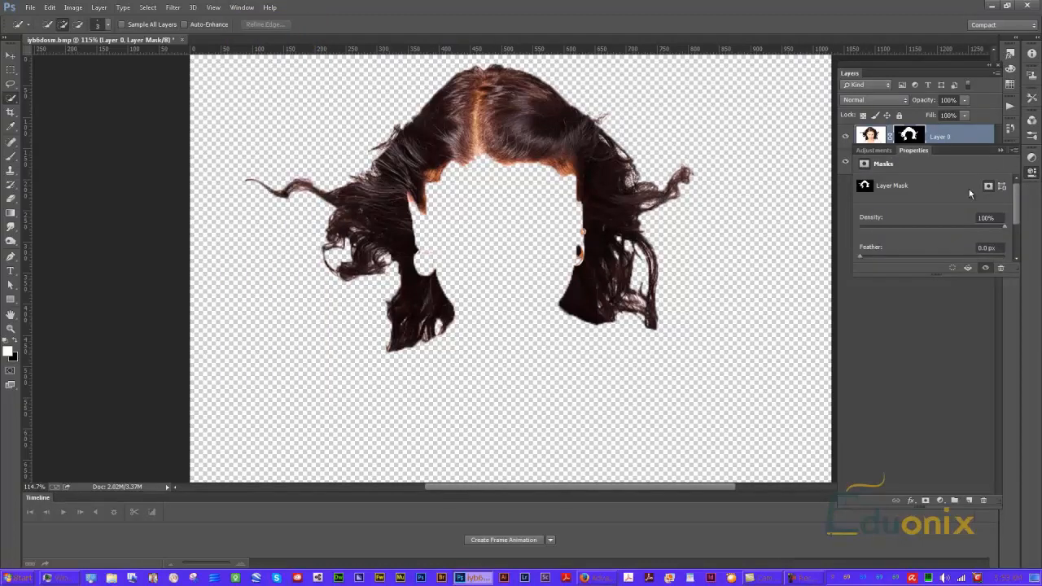
drag(967, 150, 920, 193)
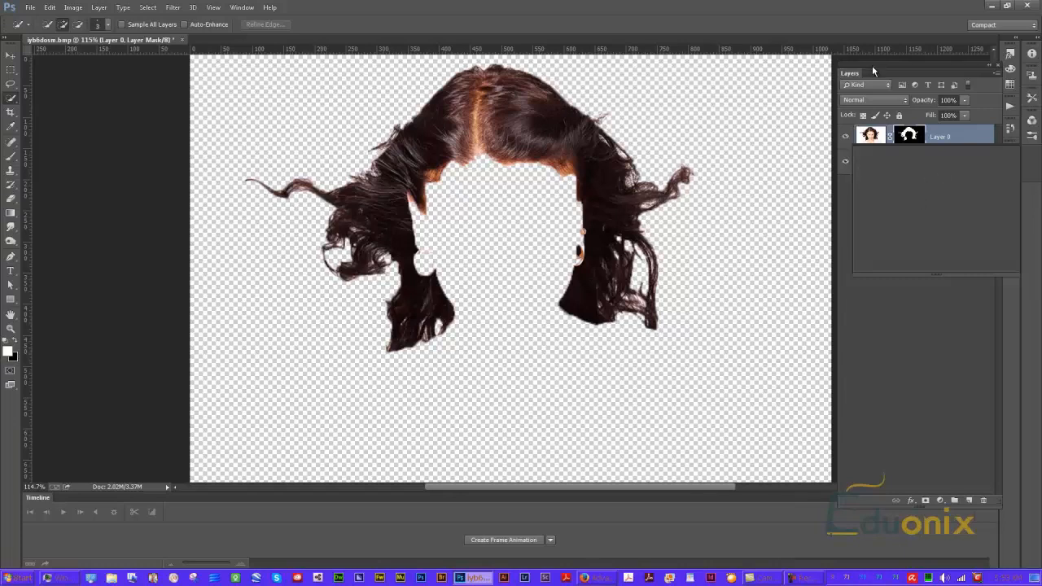
drag(870, 70, 873, 75)
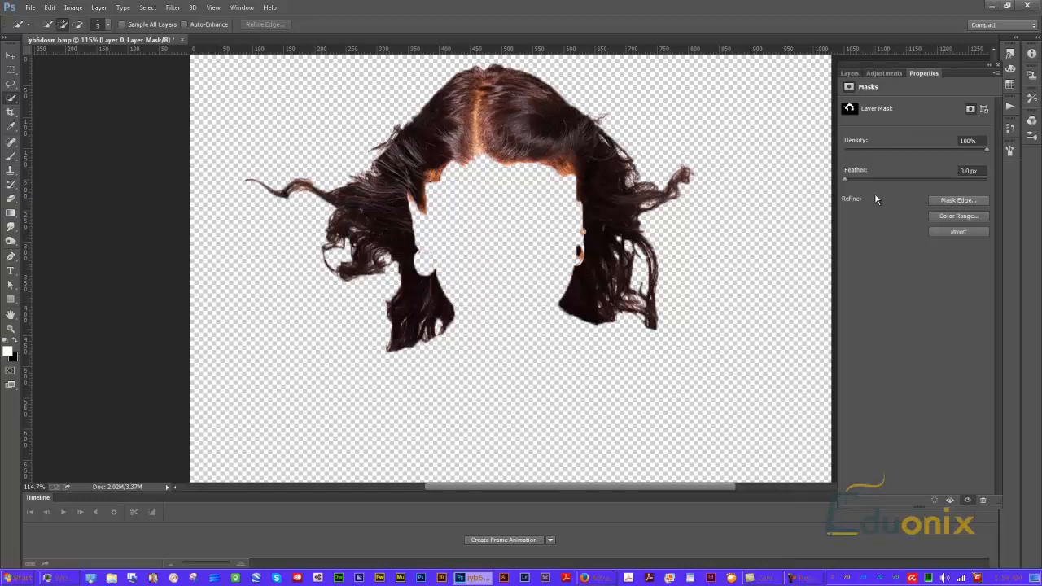
Open Mask Edge for Layer 0's mask and set Feather to 0 px and Shift Edge to 0%
click(963, 201)
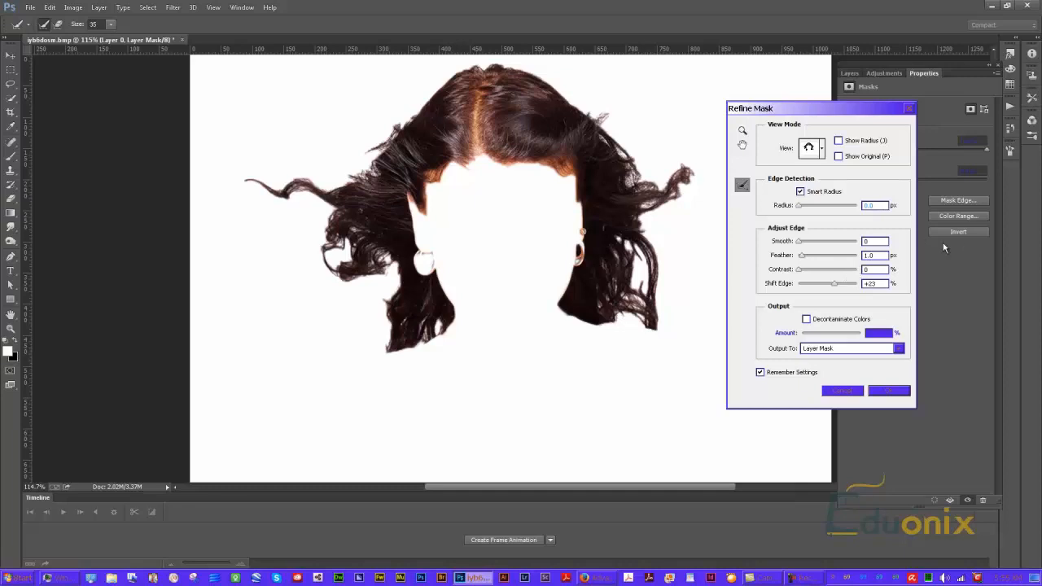
drag(841, 284, 829, 289)
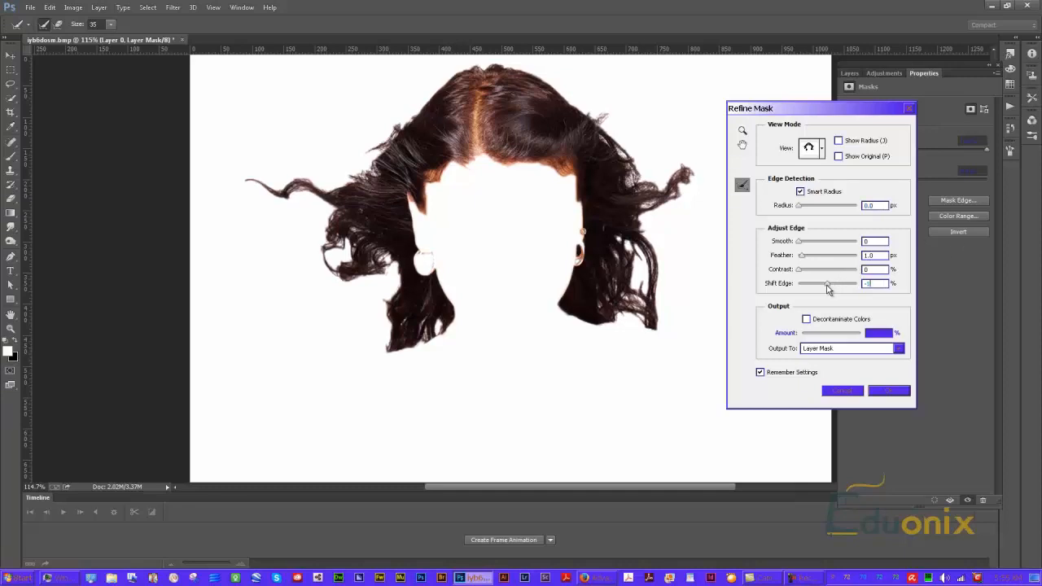
text(0)
double_click(866, 257)
text(0)
click(872, 268)
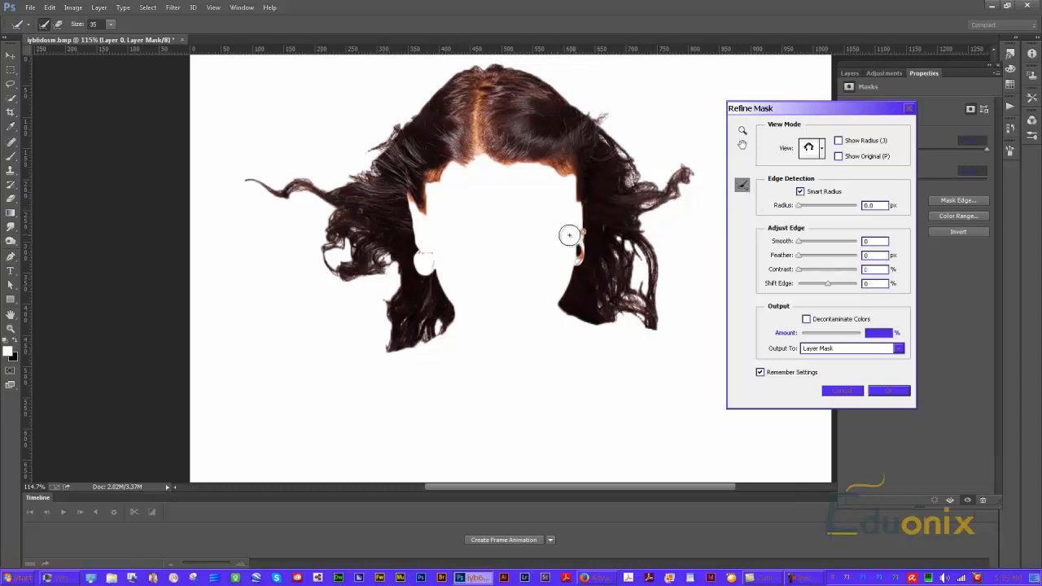
Set the refine brush size to 44 and brush a refine stroke along the right side of the hair
click(110, 27)
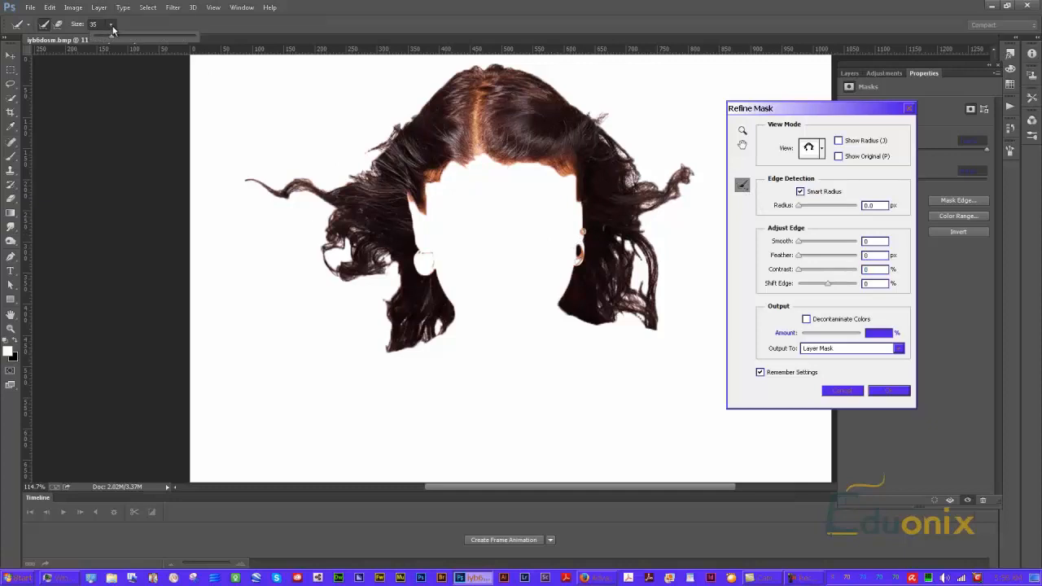
drag(112, 35, 116, 35)
mouse_move(644, 316)
mouse_down()
mouse_move(623, 316)
mouse_move(640, 302)
mouse_move(644, 262)
mouse_move(660, 325)
mouse_move(649, 229)
mouse_move(684, 212)
mouse_move(705, 239)
mouse_move(684, 202)
mouse_move(684, 246)
mouse_move(694, 175)
mouse_move(658, 177)
mouse_move(611, 110)
mouse_move(693, 147)
mouse_up()
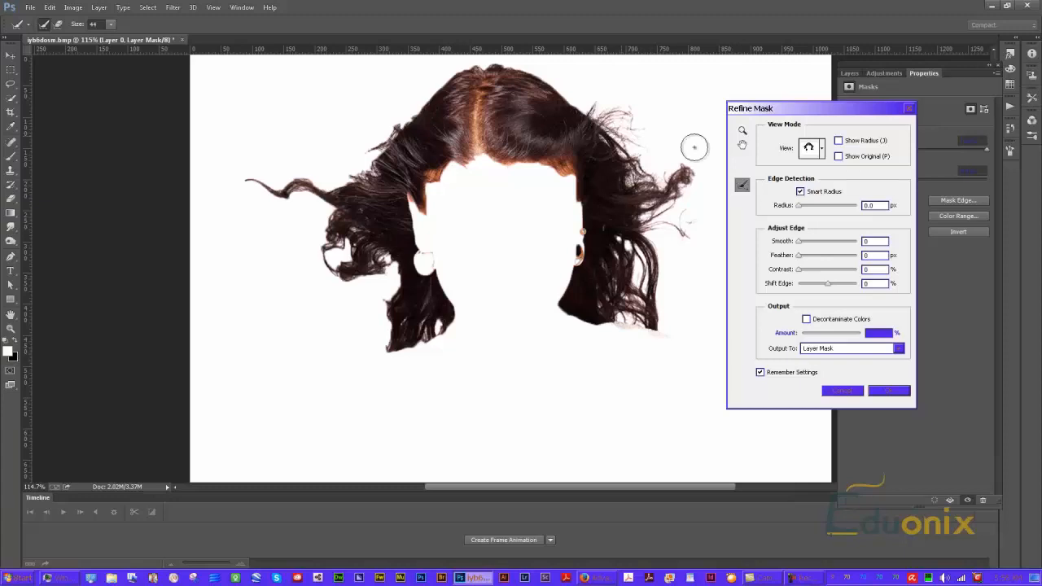
Switch the preview to Black & White and brush refine strokes along the top and left hair edges
click(822, 149)
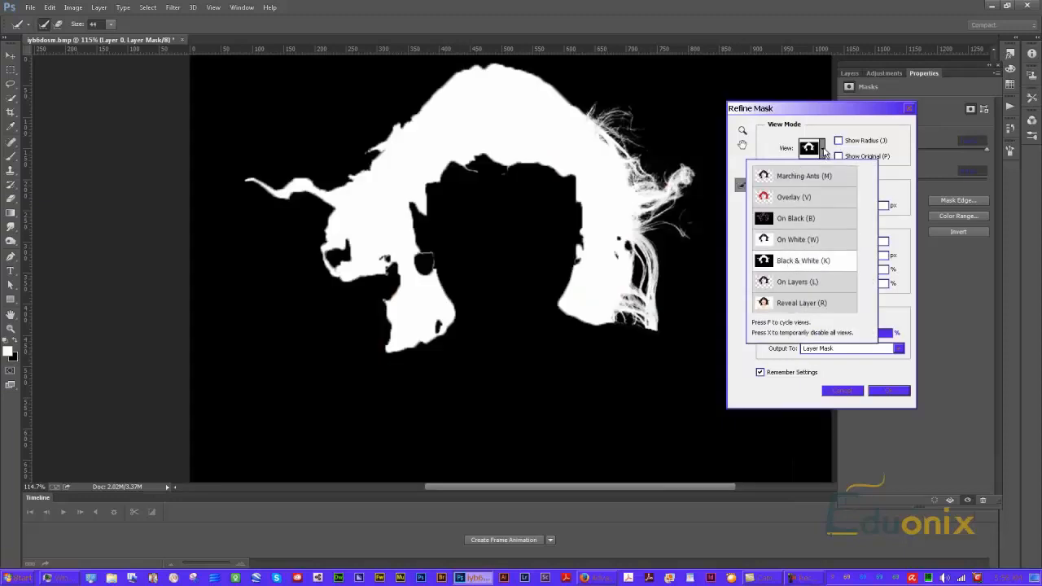
click(823, 153)
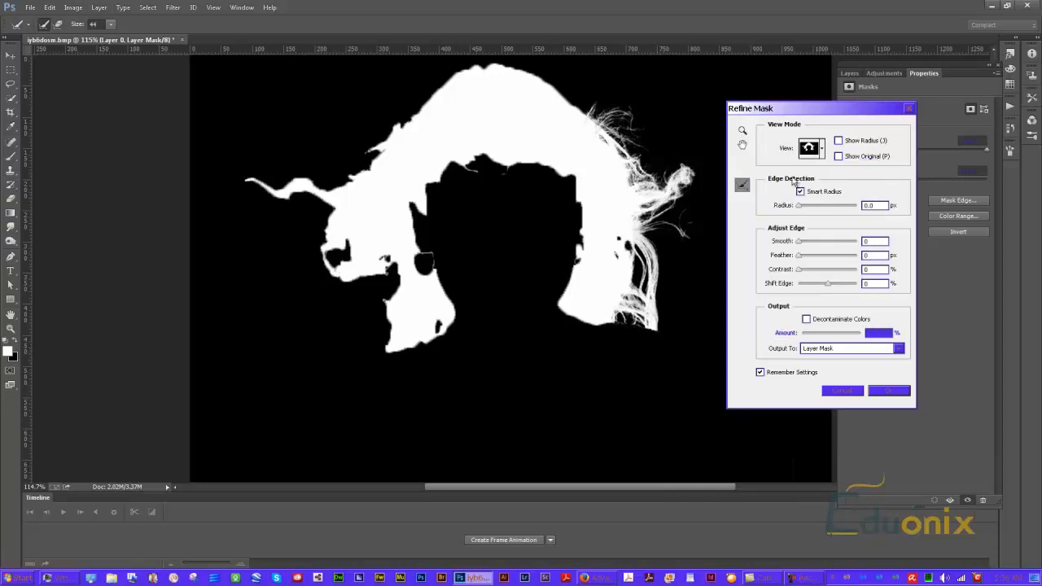
drag(595, 113, 593, 110)
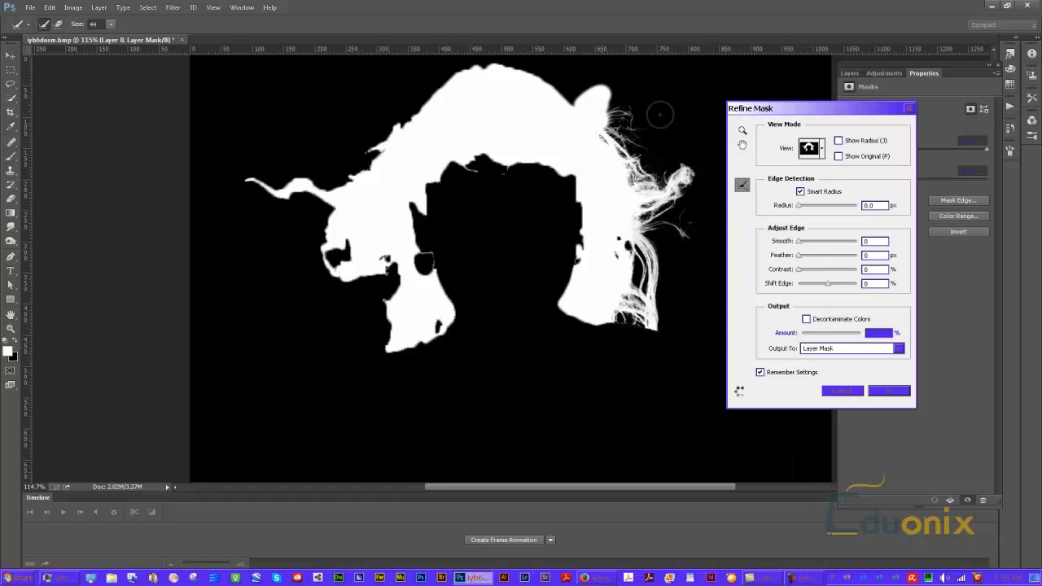
mouse_move(601, 85)
mouse_down()
mouse_move(579, 99)
mouse_move(602, 101)
mouse_move(574, 124)
mouse_move(528, 71)
mouse_move(478, 69)
mouse_move(454, 110)
mouse_move(461, 139)
mouse_move(493, 107)
mouse_move(457, 100)
mouse_move(465, 73)
mouse_move(365, 150)
mouse_move(405, 125)
mouse_up()
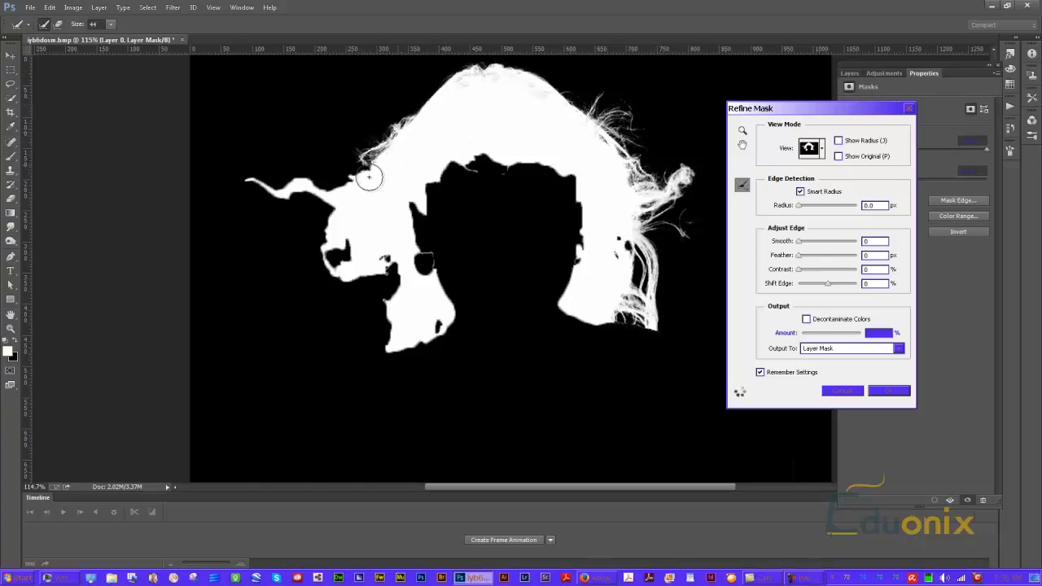
drag(326, 195, 263, 180)
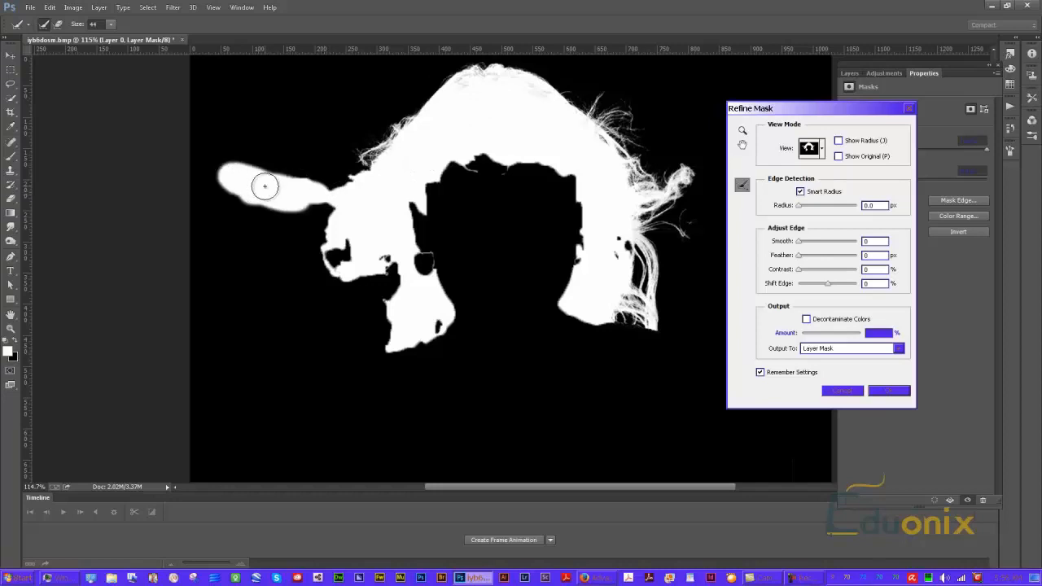
Switch the preview to Reveal Layer and brush a refine stroke over the left hair strands
click(813, 148)
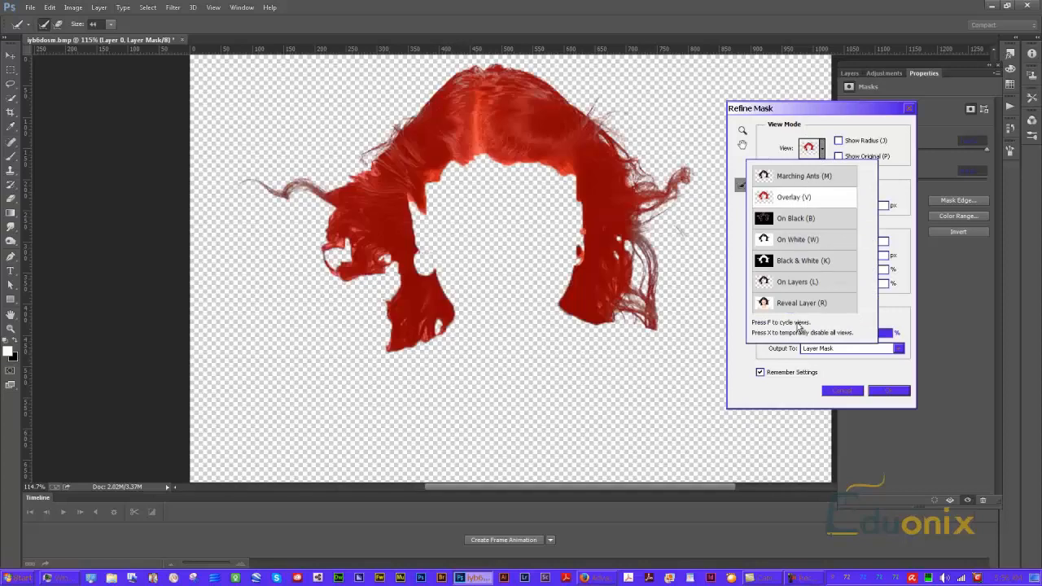
click(801, 308)
mouse_move(335, 225)
mouse_down()
mouse_move(322, 233)
mouse_move(344, 286)
mouse_move(381, 281)
mouse_move(399, 262)
mouse_move(359, 236)
mouse_move(341, 255)
mouse_move(412, 305)
mouse_move(383, 326)
mouse_move(396, 357)
mouse_move(421, 356)
mouse_move(411, 320)
mouse_move(416, 339)
mouse_up()
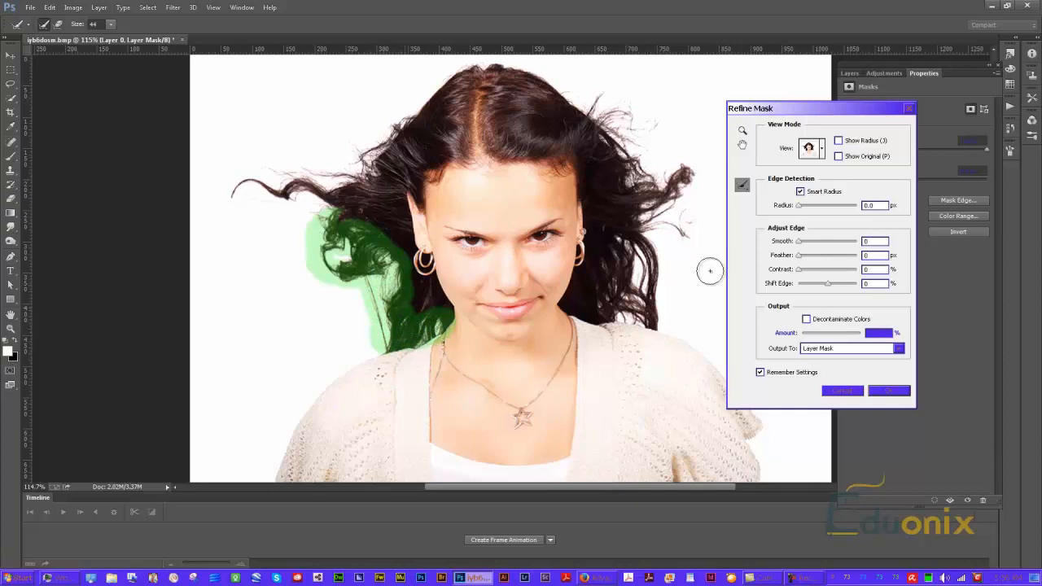
Compare the Black & White and Reveal Layer previews and brush a refine stroke along the lower right hair
click(822, 150)
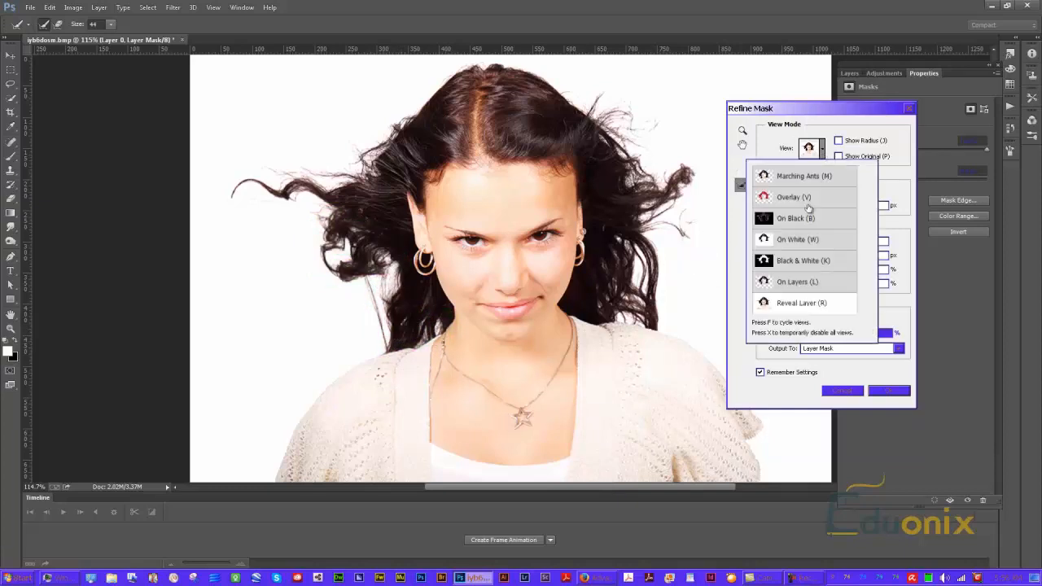
click(792, 259)
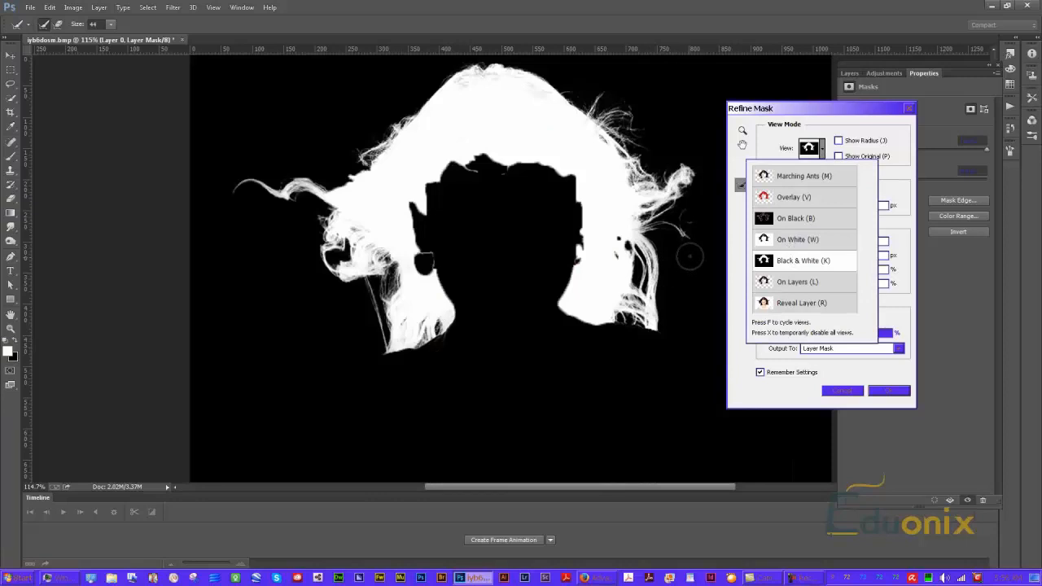
click(819, 151)
click(824, 154)
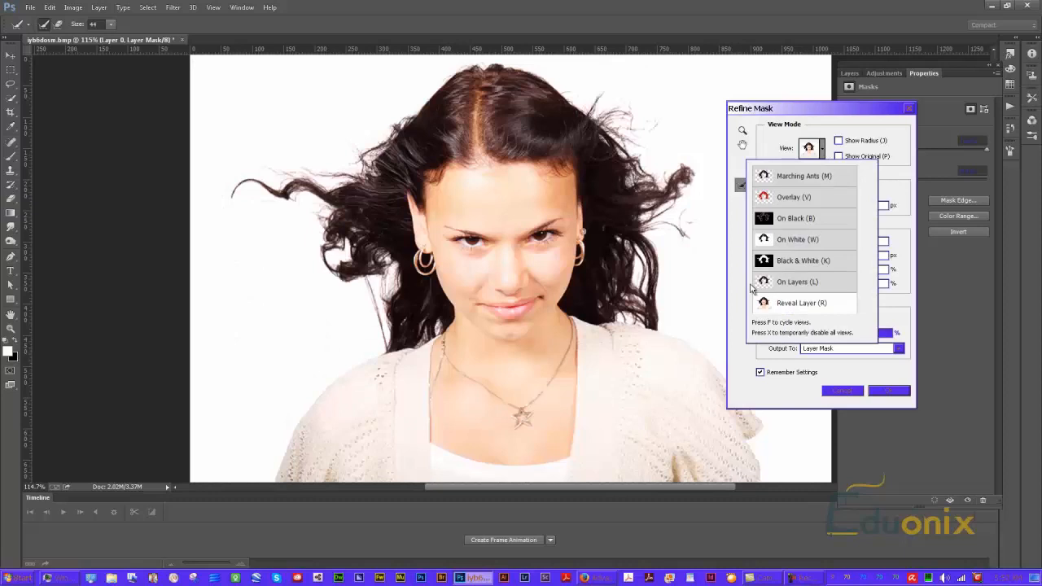
mouse_move(624, 314)
mouse_down()
mouse_move(611, 284)
mouse_move(631, 314)
mouse_move(643, 289)
mouse_move(643, 244)
mouse_move(631, 228)
mouse_up()
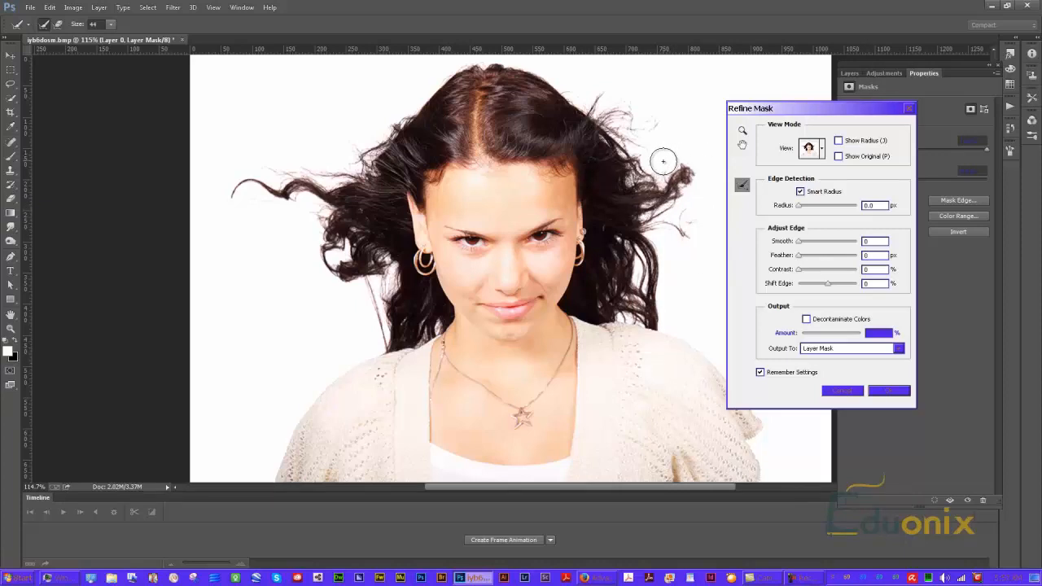
Switch the preview to On White, brush refine strokes along the hairline and around both ears, and apply the mask
click(821, 151)
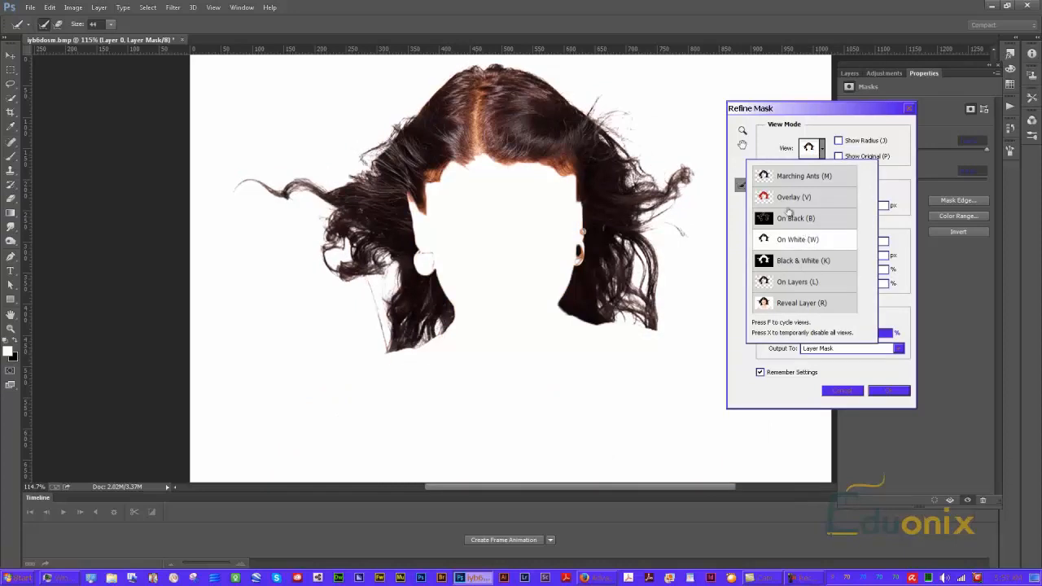
click(437, 180)
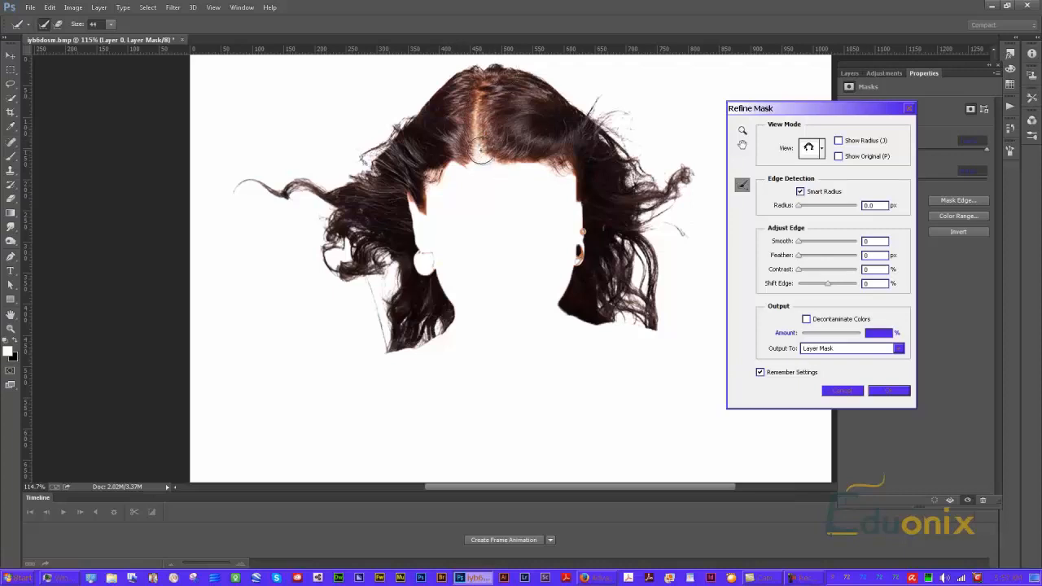
drag(479, 142, 480, 113)
click(499, 179)
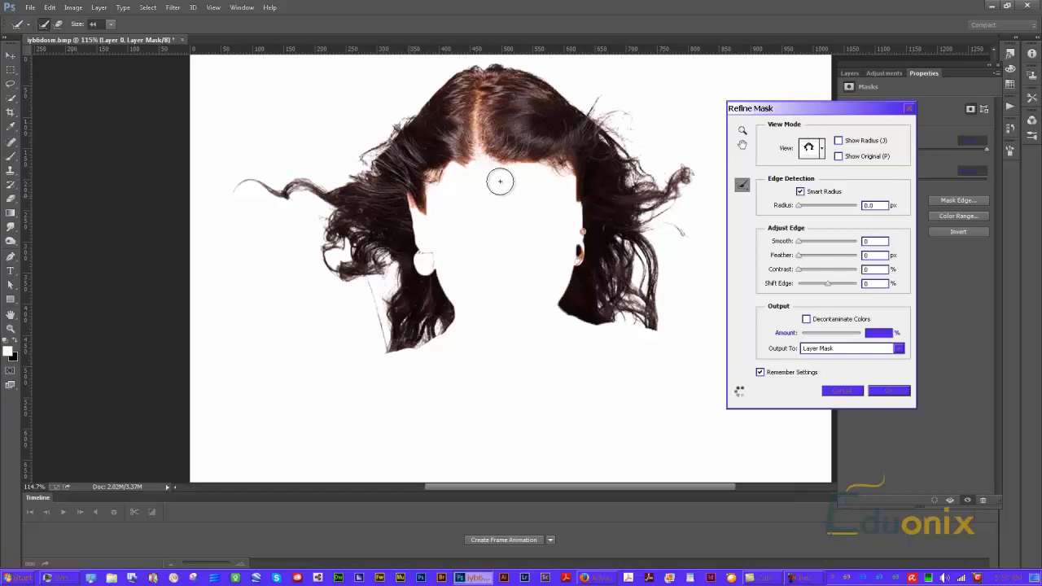
drag(578, 253, 590, 246)
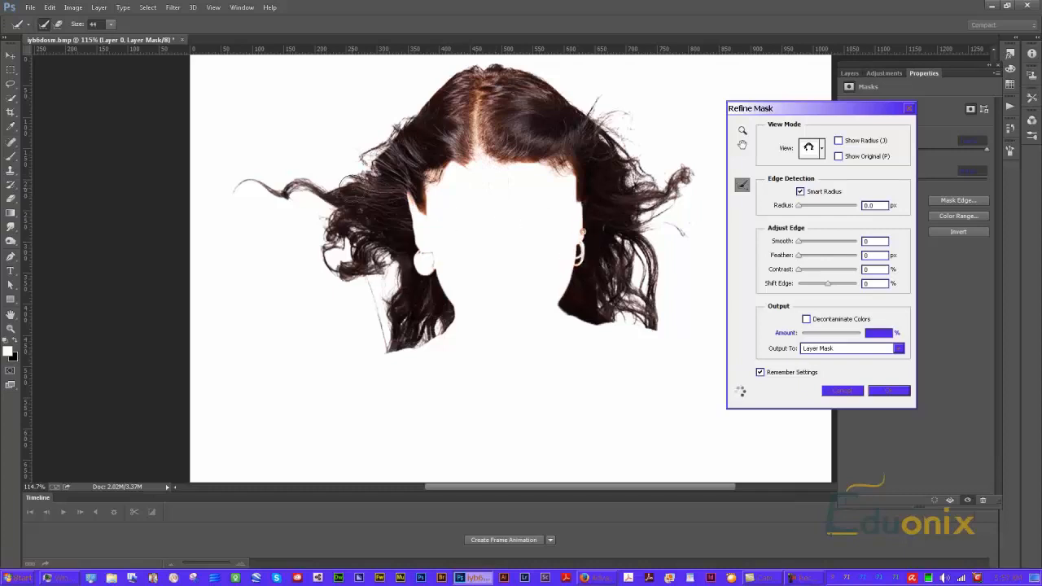
drag(414, 265, 426, 262)
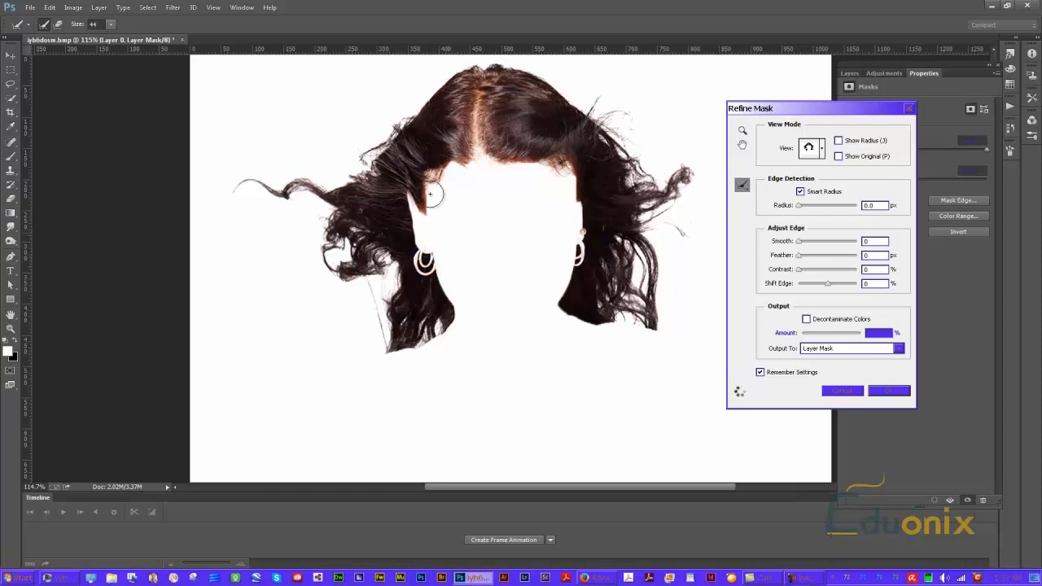
drag(434, 243, 436, 243)
drag(424, 205, 434, 183)
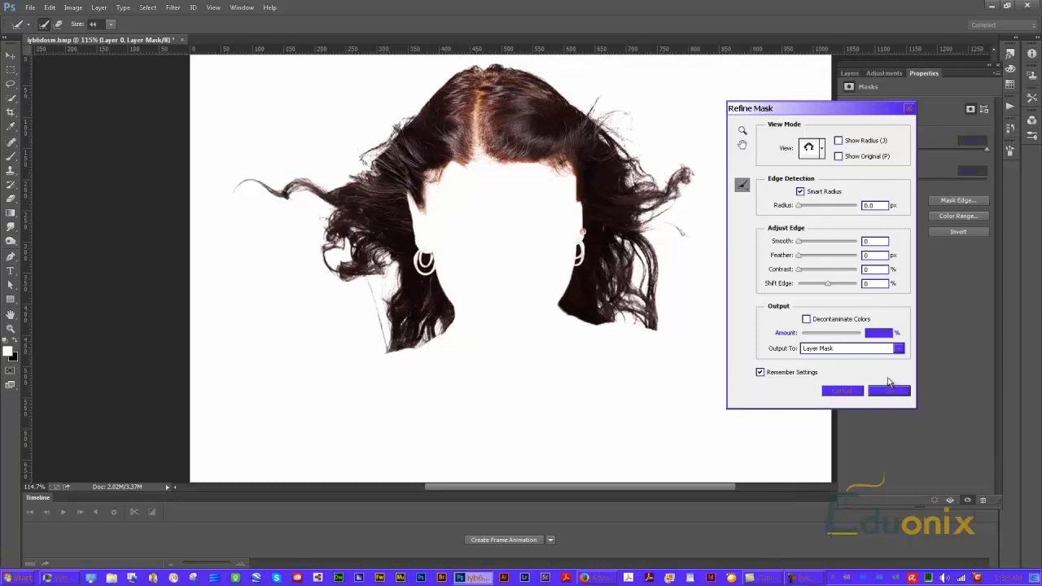
key(Return)
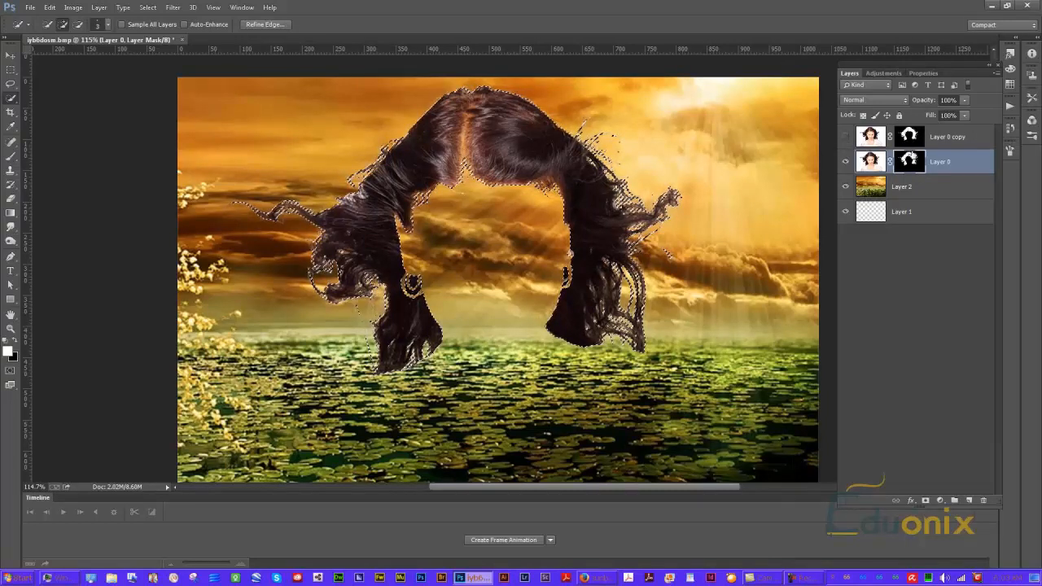
right_click(910, 140)
right_click(916, 138)
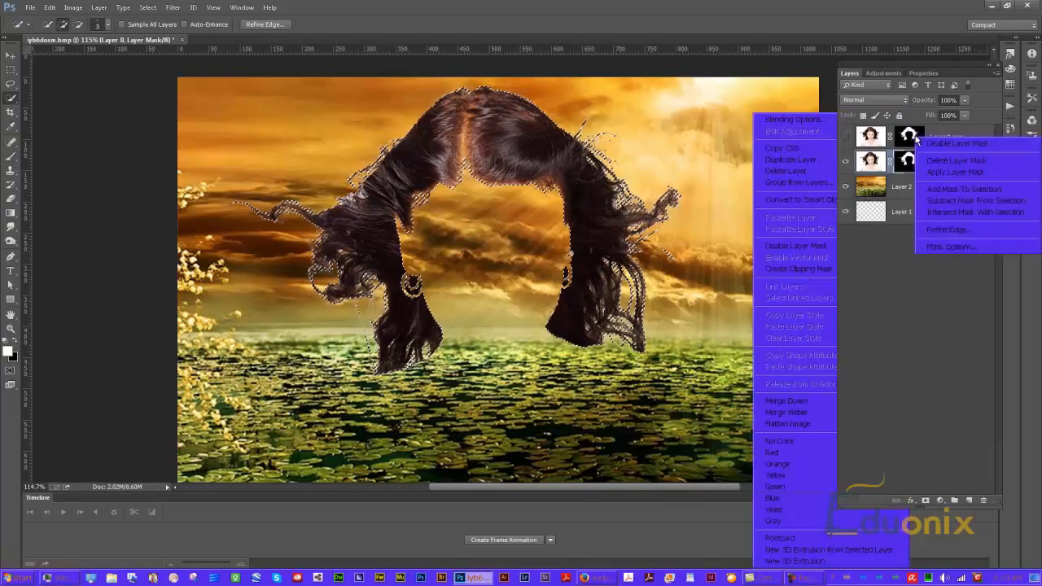
click(956, 161)
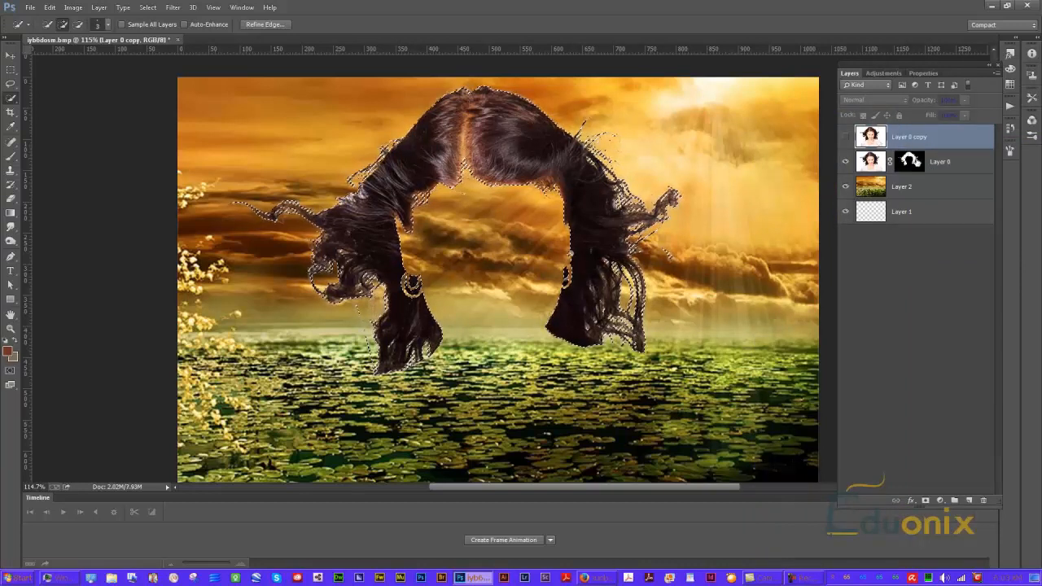
key(ctrl+z)
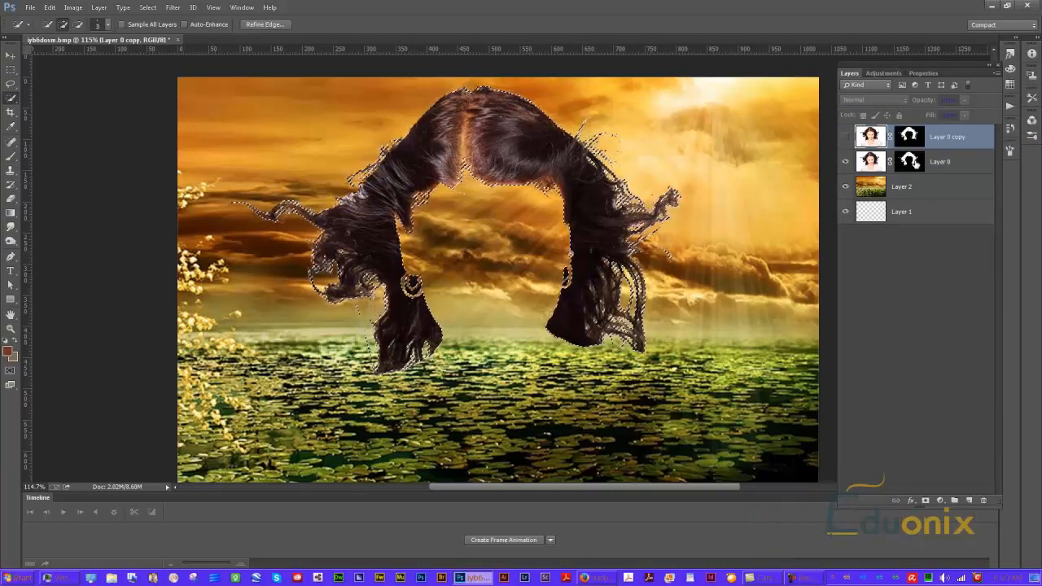
Select Layer 0's mask and hide the Layer 0 copy layer
click(907, 161)
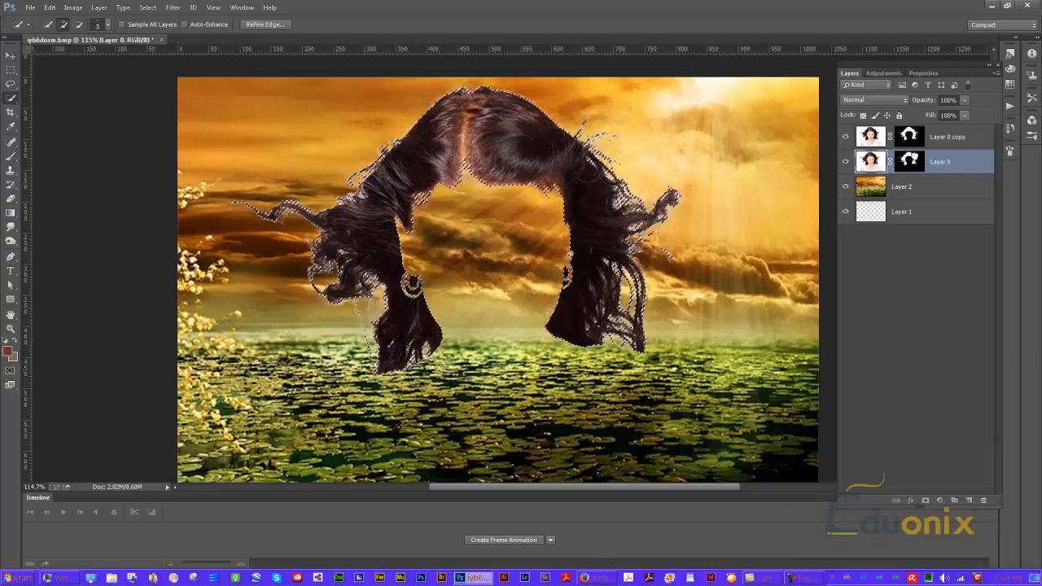
click(147, 8)
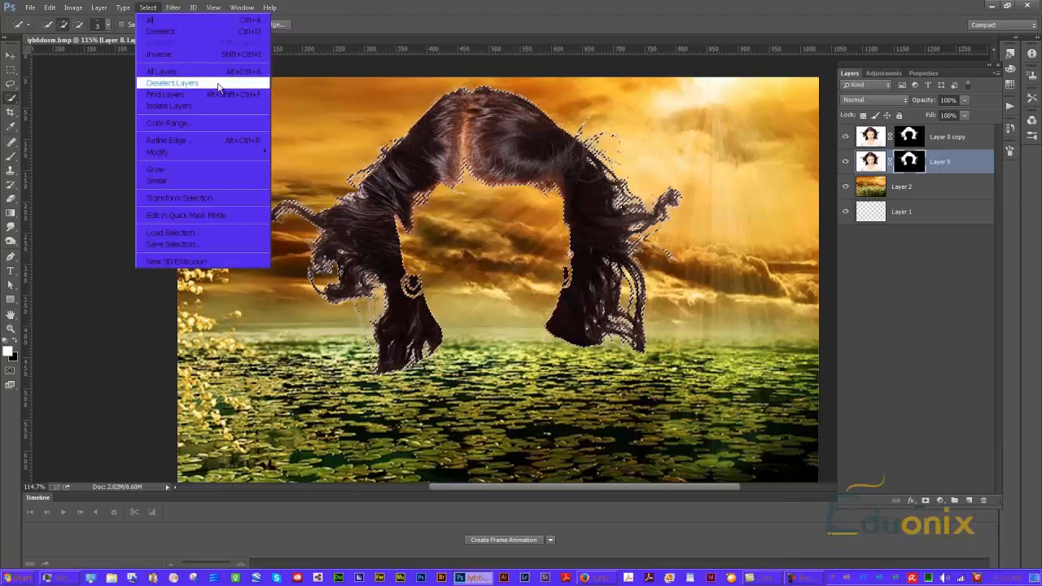
click(844, 137)
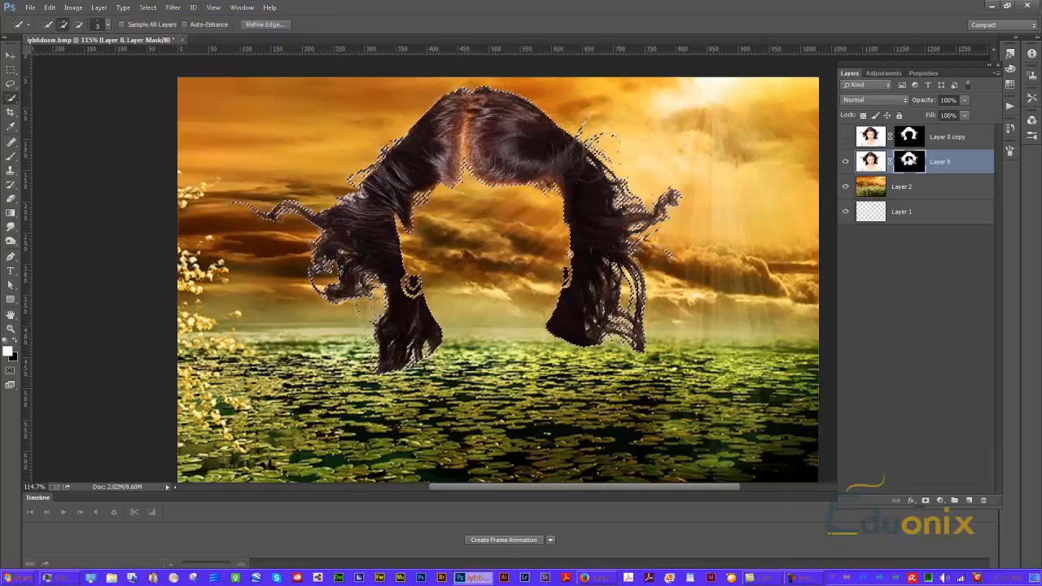
click(173, 7)
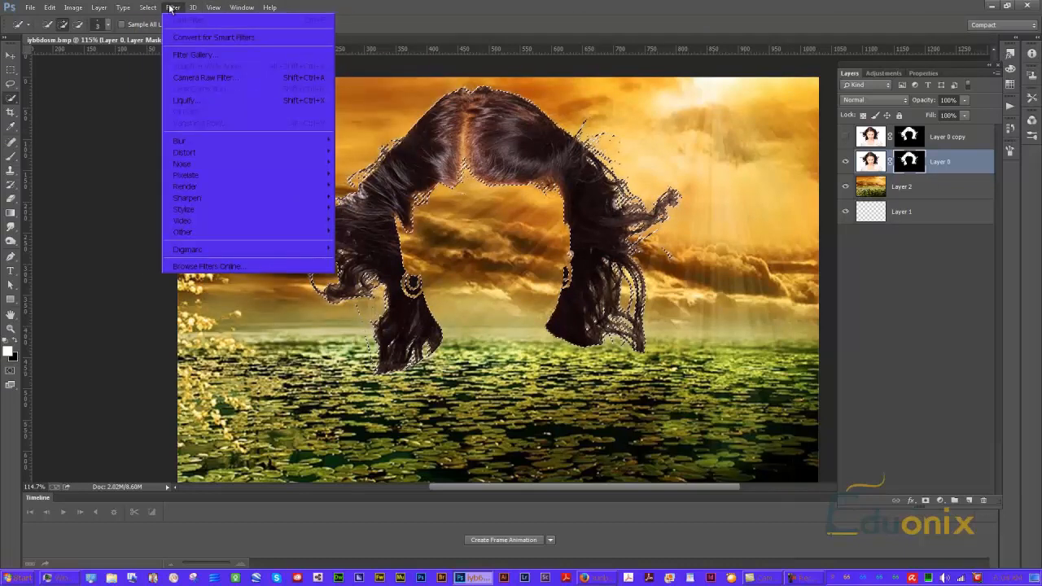
mouse_move(156, 8)
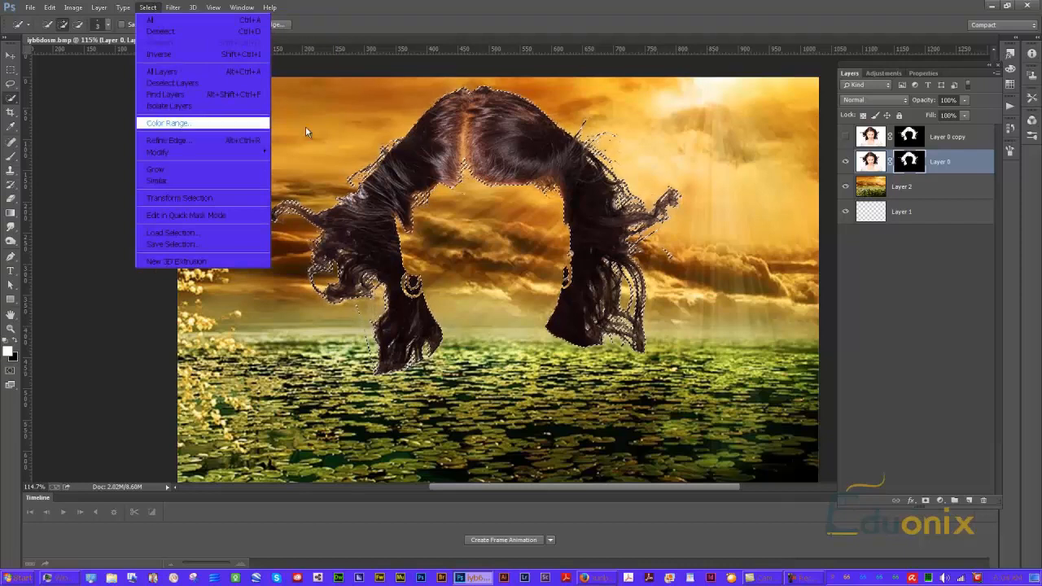
click(947, 283)
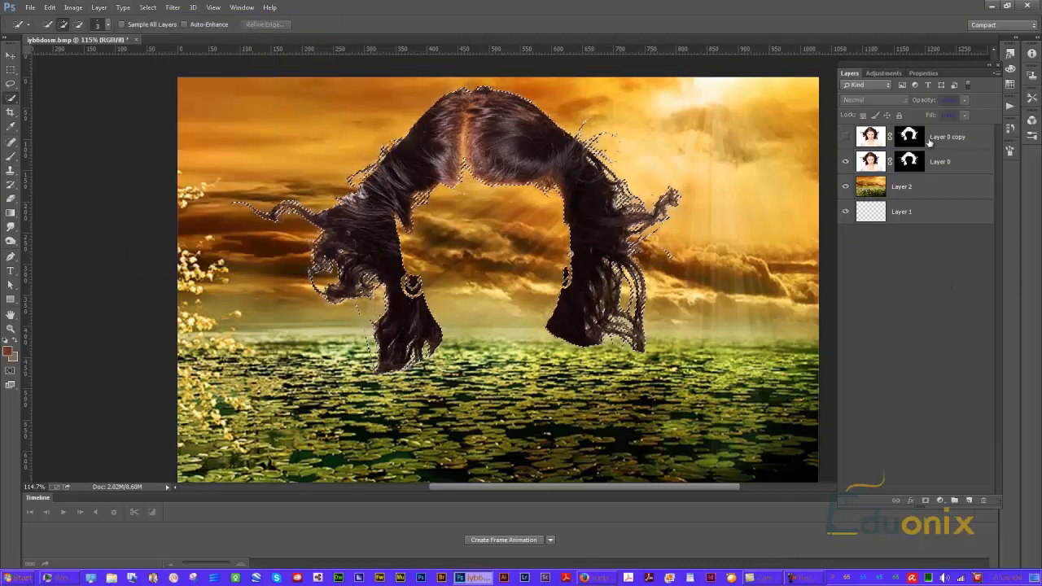
Select Layer 0's mask and open Refine Edge on it, keeping the On Layers view
click(918, 162)
click(931, 72)
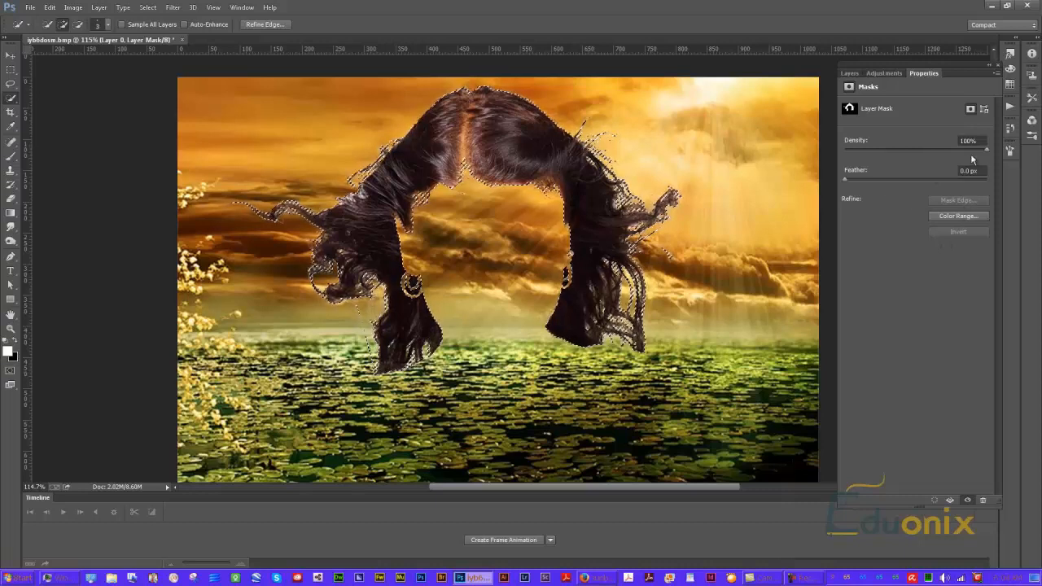
drag(986, 150, 1016, 153)
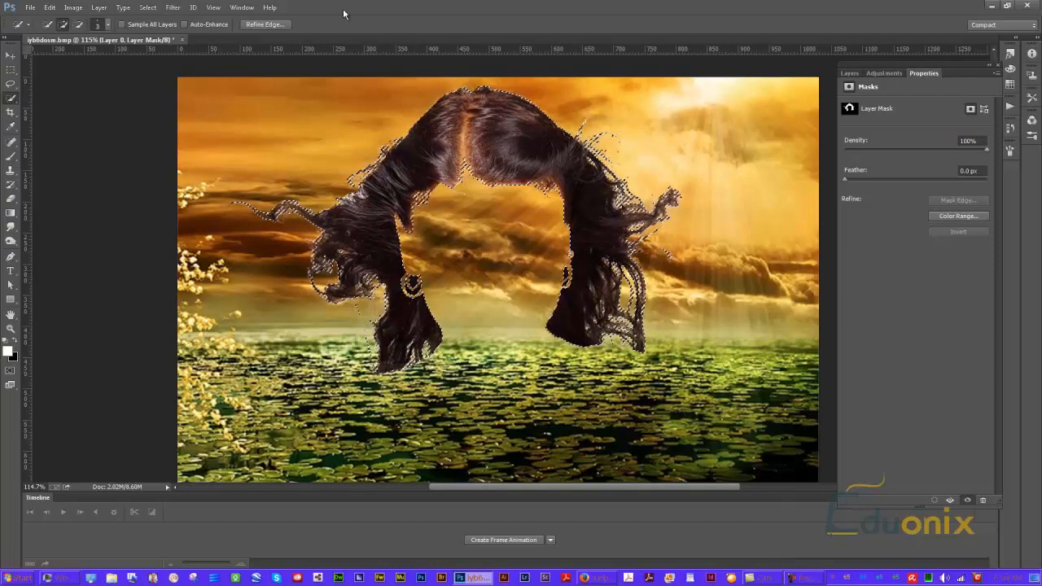
click(147, 9)
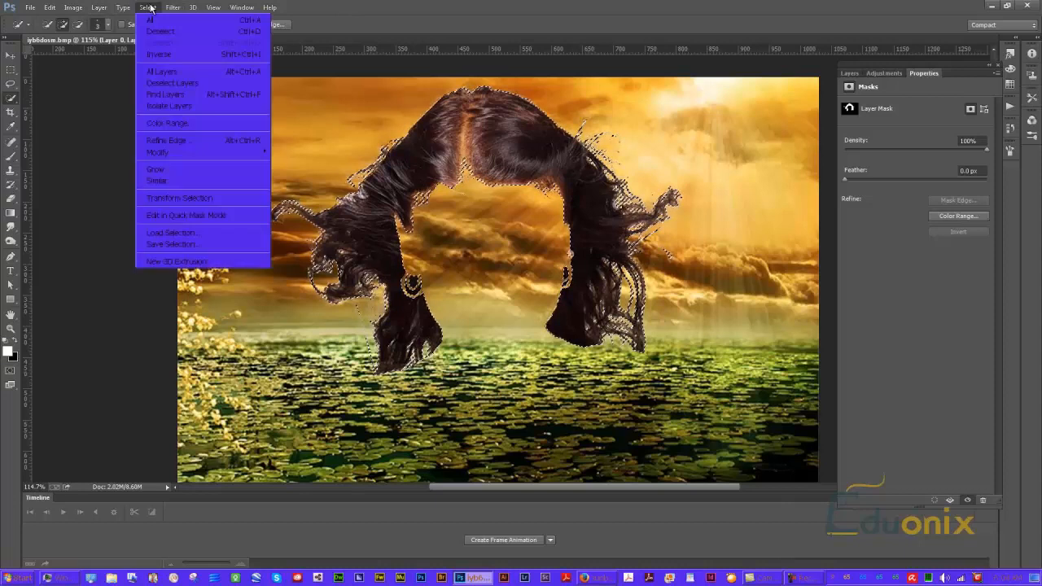
mouse_move(172, 8)
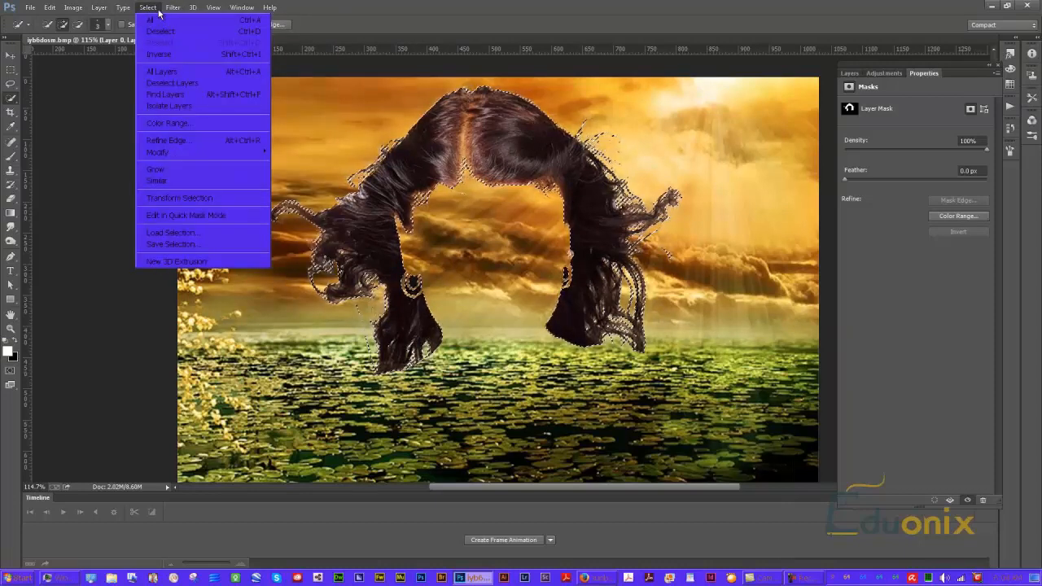
click(177, 140)
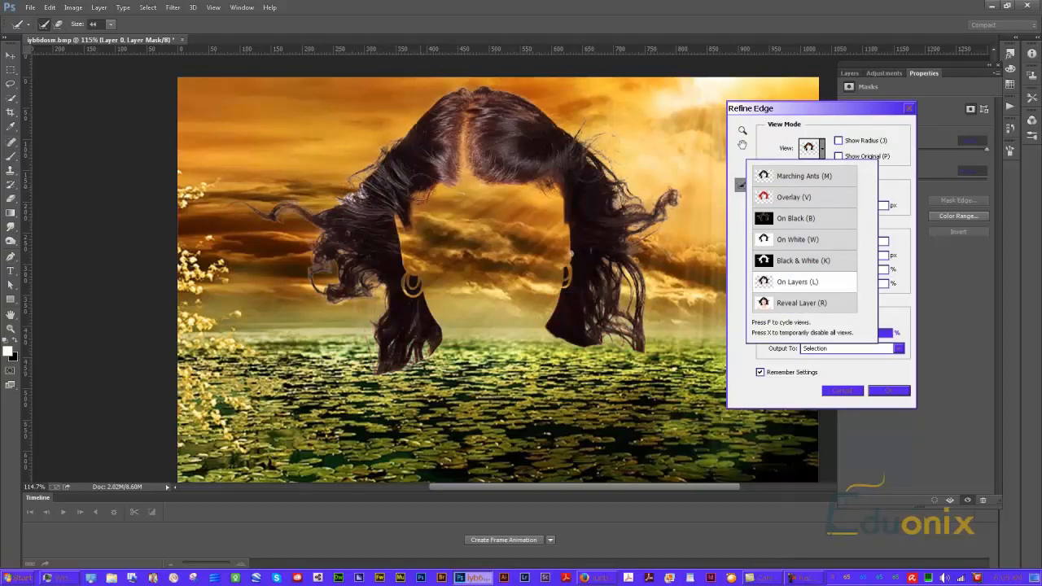
click(355, 195)
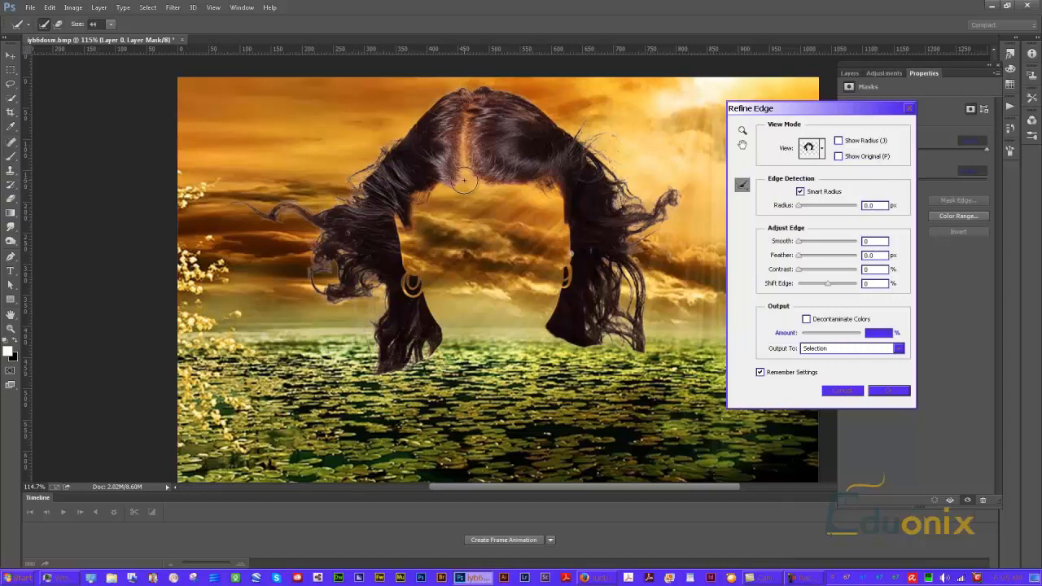
Brush refine strokes over the left hair strands, then set Contrast to 17% and Shift Edge to -5%
drag(365, 281, 372, 285)
drag(286, 218, 264, 212)
click(800, 272)
drag(802, 275, 808, 274)
click(827, 284)
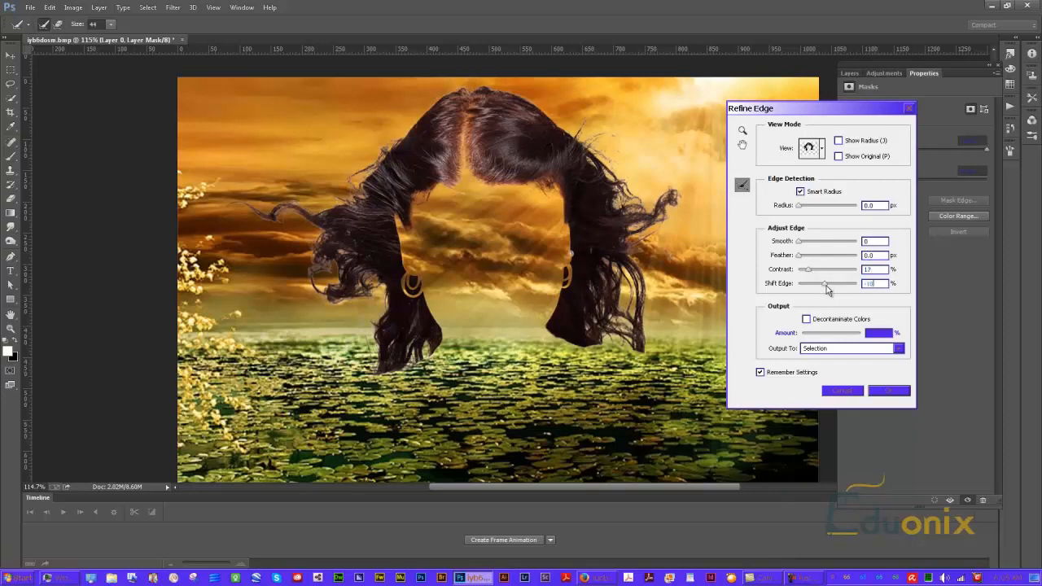
drag(812, 288, 827, 289)
Keep the Radius at 0 px and set the refine brush size to 5
drag(800, 208, 805, 208)
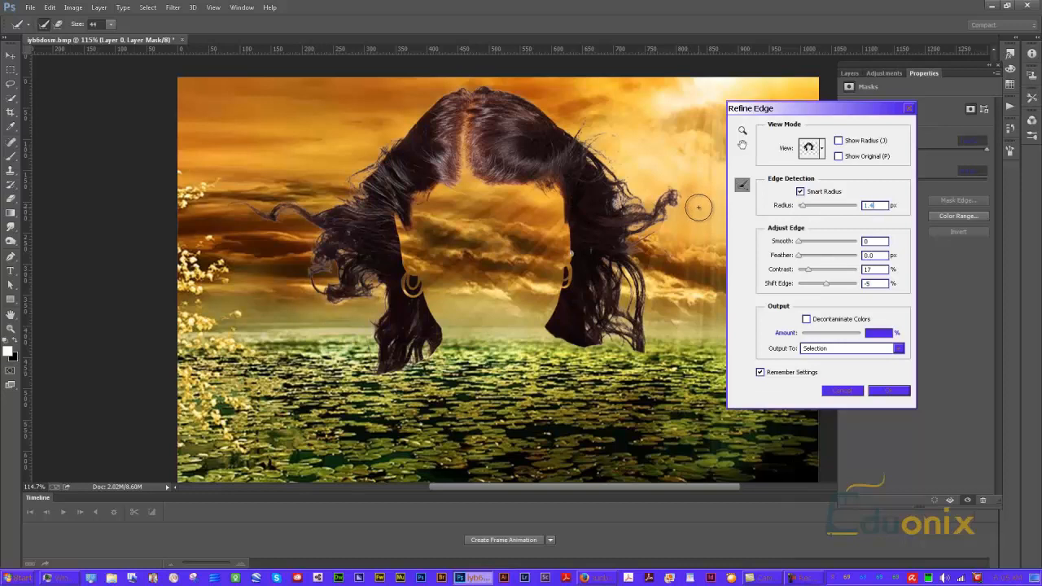
drag(802, 209, 742, 206)
click(110, 25)
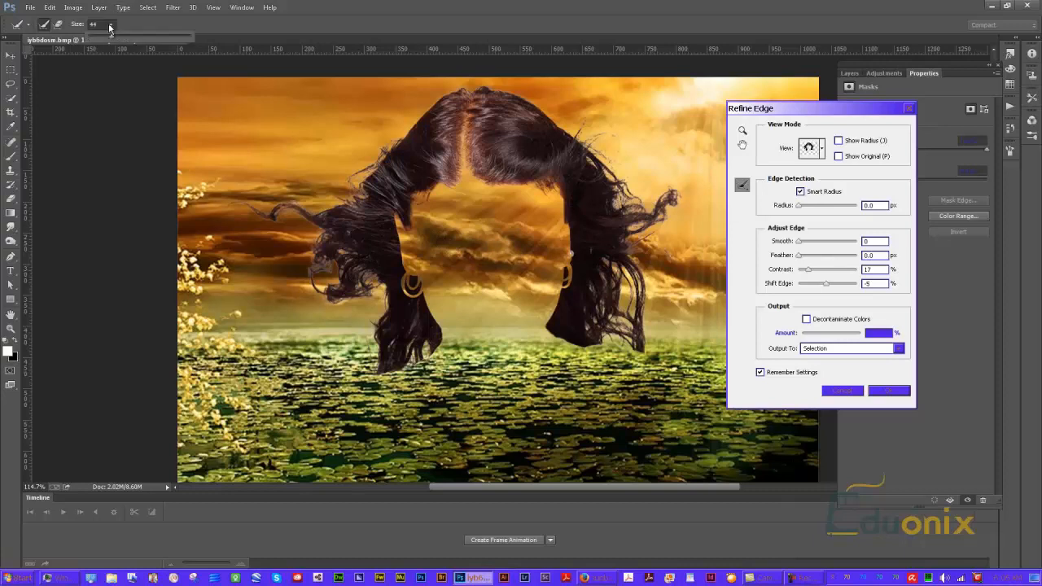
drag(96, 36, 93, 39)
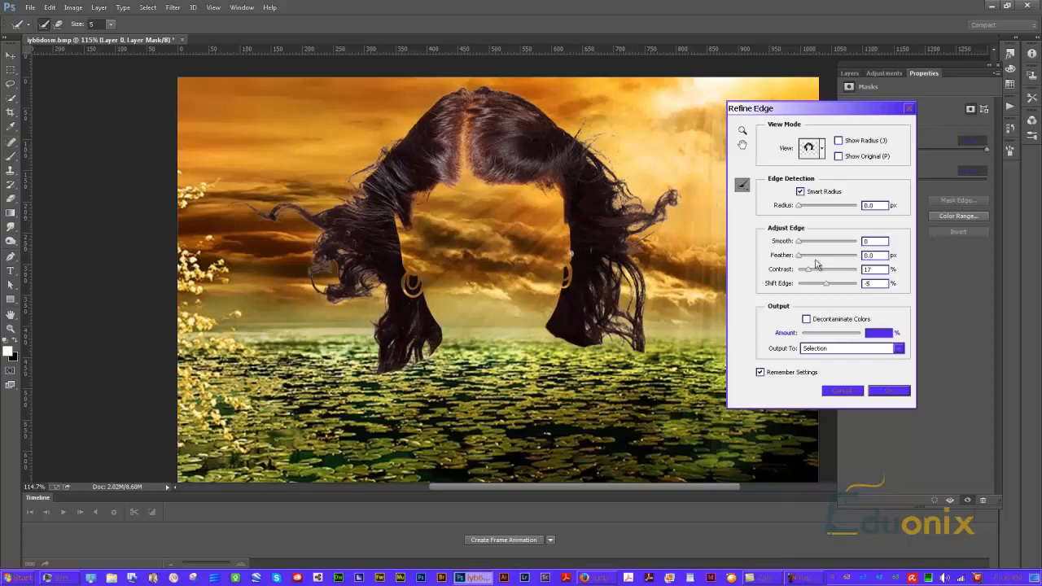
Enable Decontaminate Colors, raise its amount, output to a new layer with layer mask, and apply the refinement
click(806, 319)
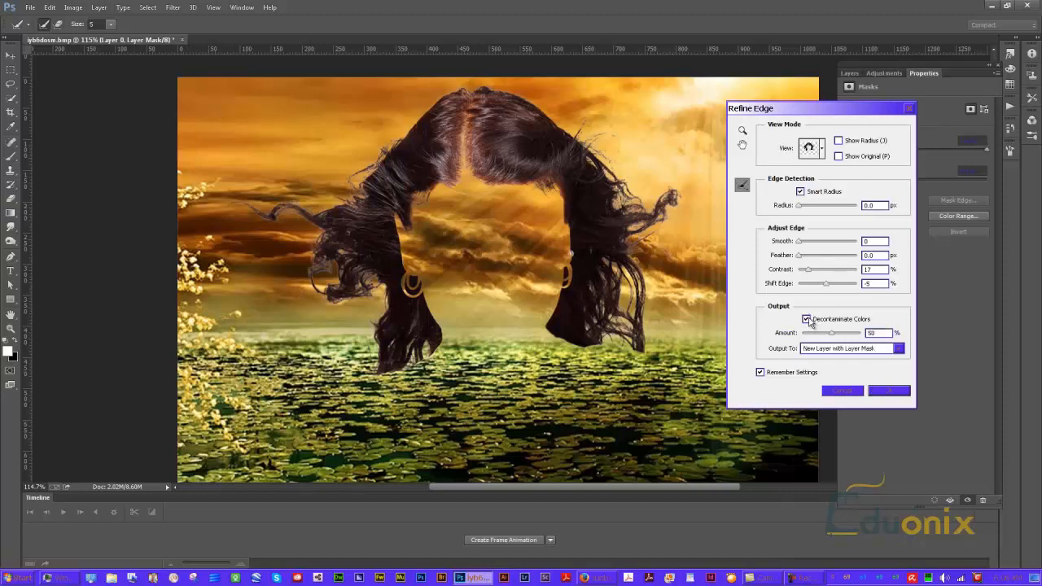
click(807, 319)
click(806, 319)
drag(831, 333, 853, 337)
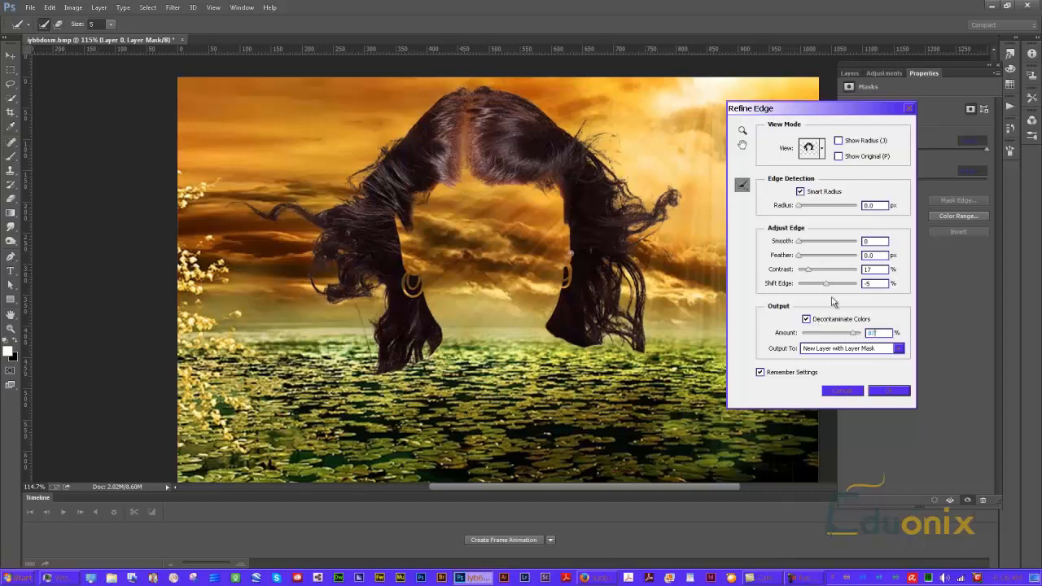
click(886, 392)
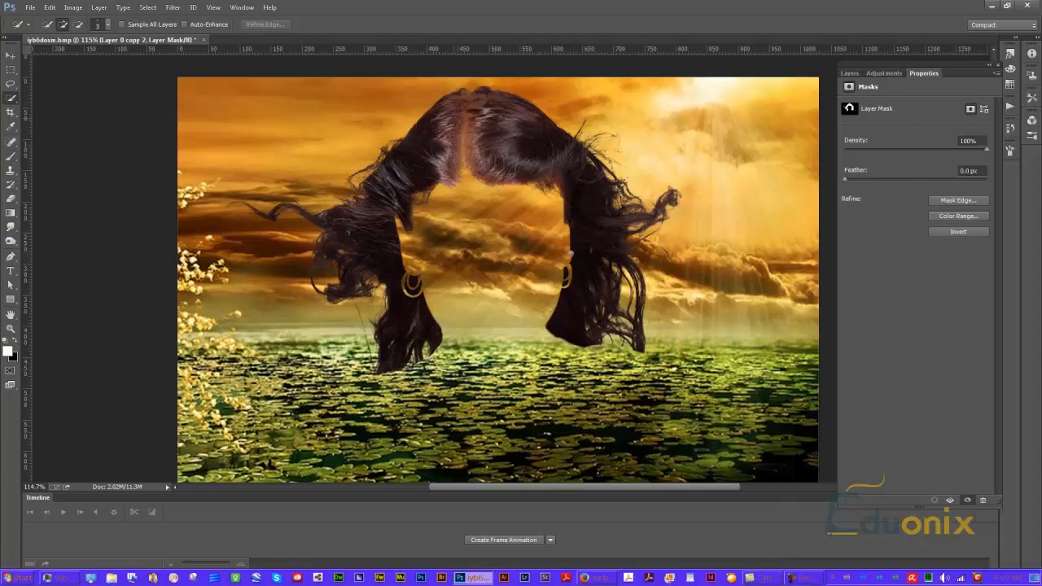
Delete the layer mask from Layer 0 copy and make that layer visible
click(990, 63)
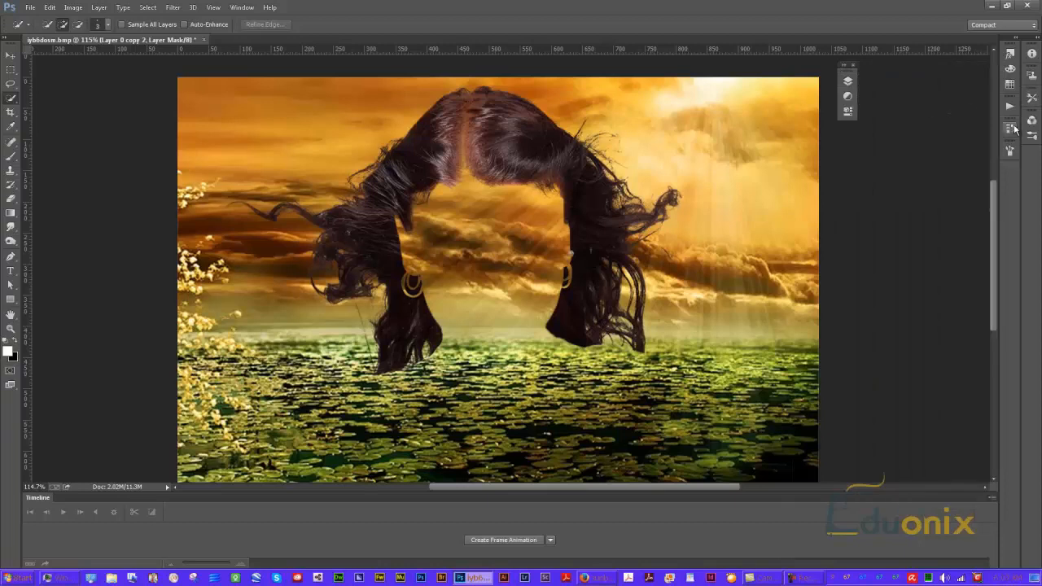
click(847, 82)
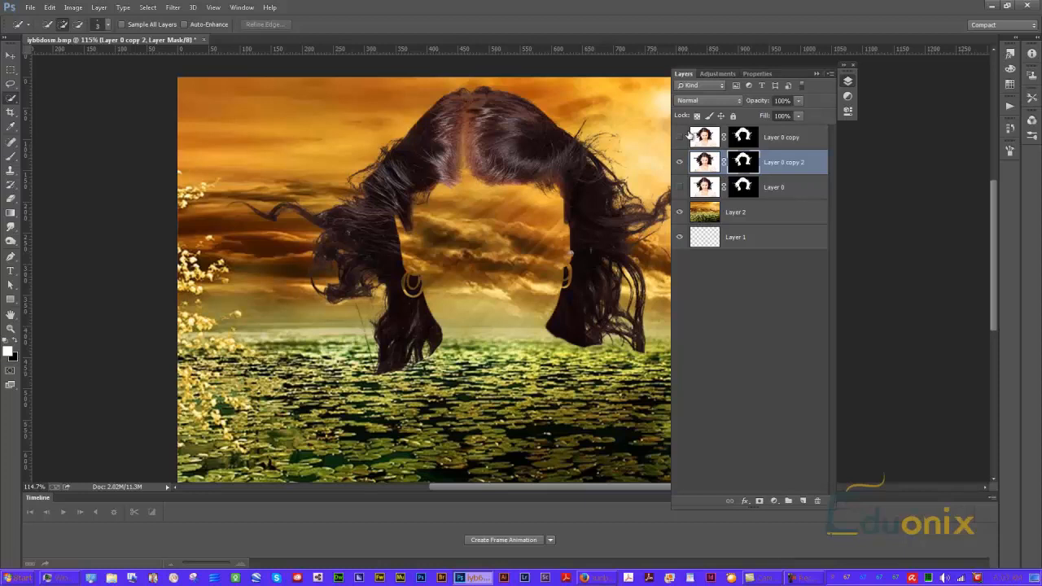
click(754, 137)
right_click(746, 140)
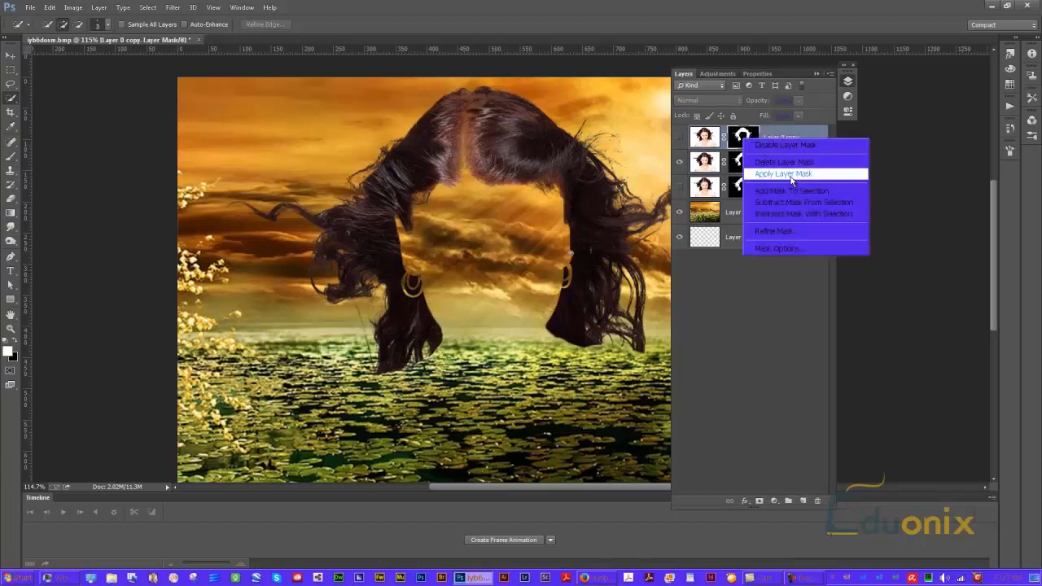
click(784, 162)
drag(730, 189, 734, 173)
click(680, 162)
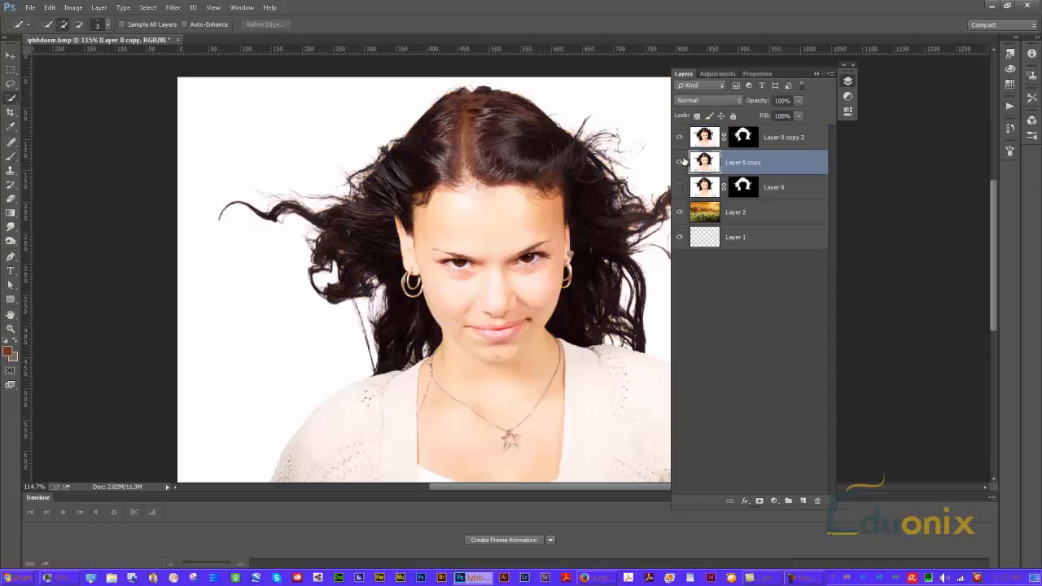
Erase the white background to the right of the woman on Layer 0 copy with a 250 px eraser
click(681, 188)
ctrl+click(750, 138)
drag(546, 248, 442, 232)
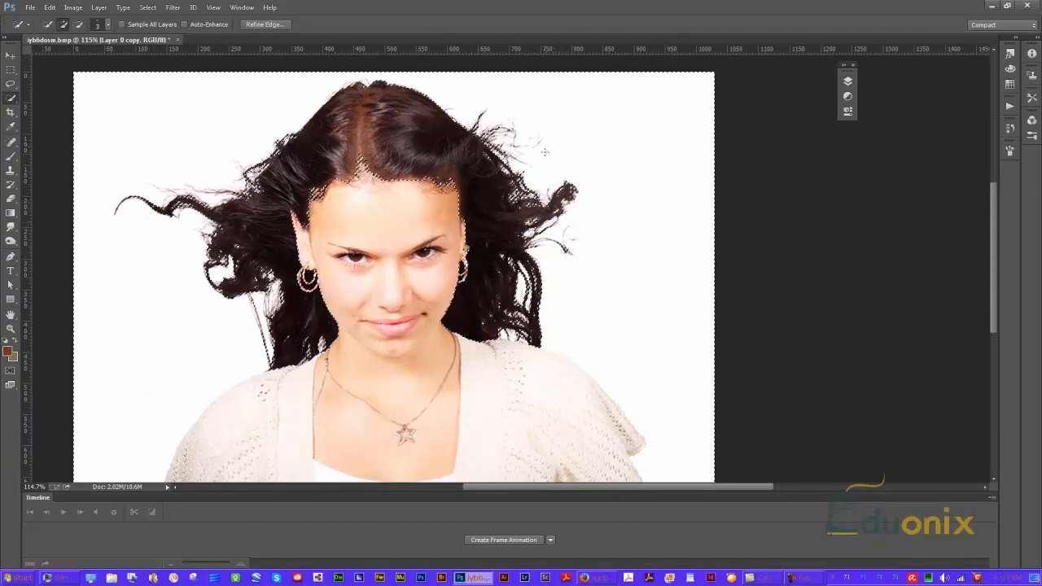
key(e)
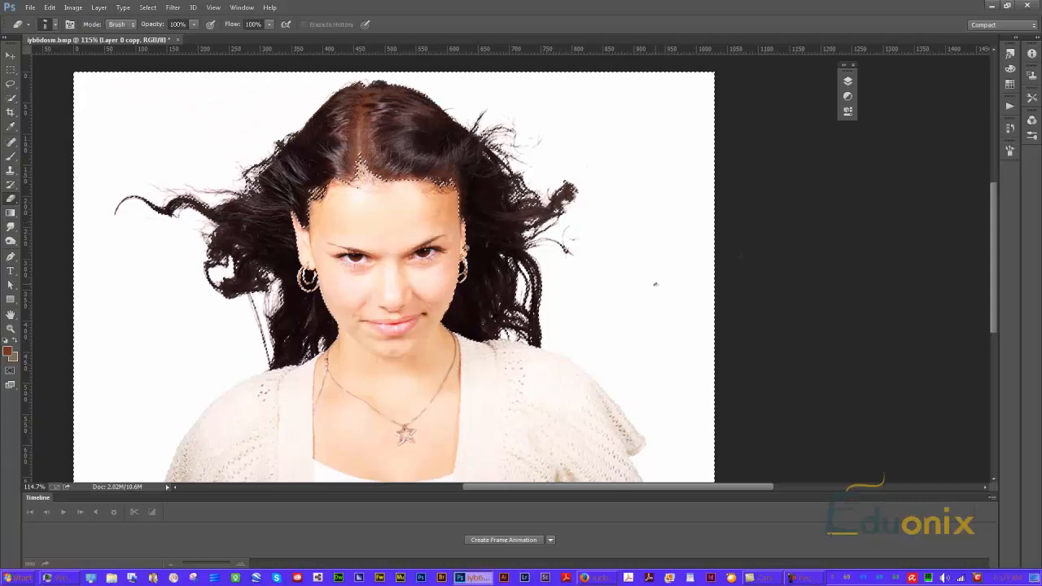
key(bracketright)
key(bracketright)
key(bracketright)
key(bracketright)
key(bracketright)
key(bracketright)
key(bracketright)
key(bracketright)
key(bracketright)
key(bracketright)
key(bracketright)
key(bracketright)
key(bracketright)
key(bracketright)
key(bracketright)
key(bracketright)
key(bracketright)
key(bracketright)
key(bracketright)
key(bracketright)
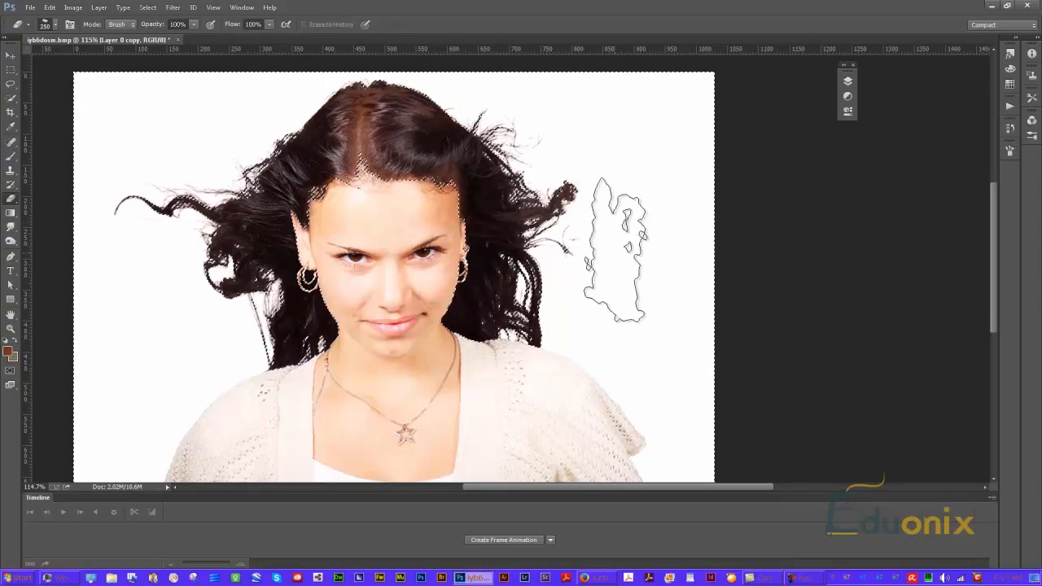
click(847, 82)
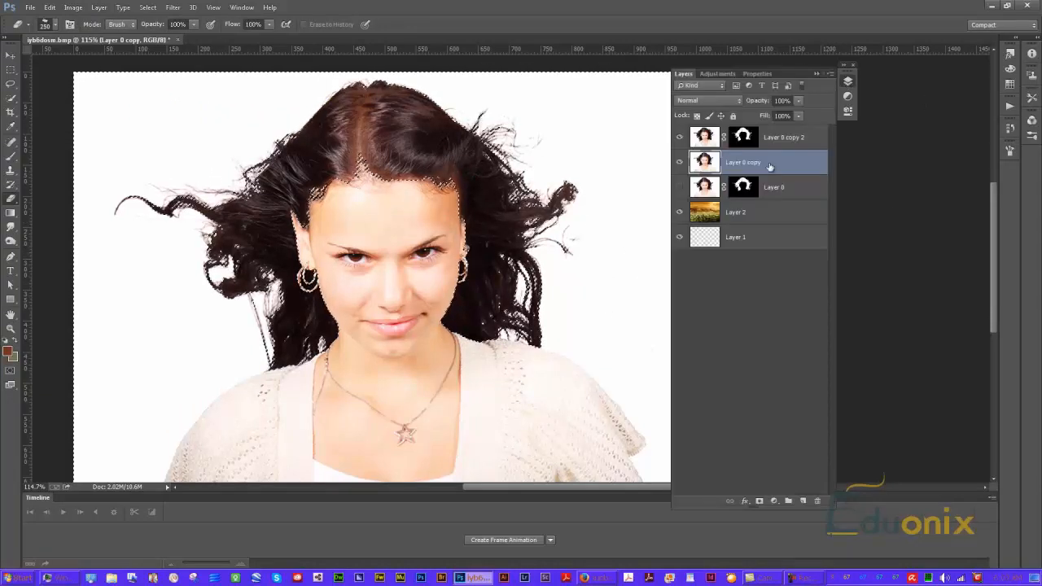
mouse_move(624, 325)
mouse_down()
mouse_move(593, 220)
mouse_move(566, 212)
mouse_move(531, 130)
mouse_move(557, 130)
mouse_move(428, 45)
mouse_move(371, 45)
mouse_move(692, 94)
mouse_move(580, 114)
mouse_move(700, 226)
mouse_move(737, 224)
mouse_move(727, 210)
mouse_move(615, 257)
mouse_move(592, 289)
mouse_move(638, 326)
mouse_move(588, 308)
mouse_move(714, 359)
mouse_move(657, 341)
mouse_move(722, 375)
mouse_move(657, 341)
mouse_move(744, 441)
mouse_move(672, 354)
mouse_move(644, 340)
mouse_move(730, 429)
mouse_move(744, 458)
mouse_move(723, 464)
mouse_move(713, 452)
mouse_move(724, 472)
mouse_move(707, 454)
mouse_move(710, 427)
mouse_move(639, 324)
mouse_move(693, 322)
mouse_up()
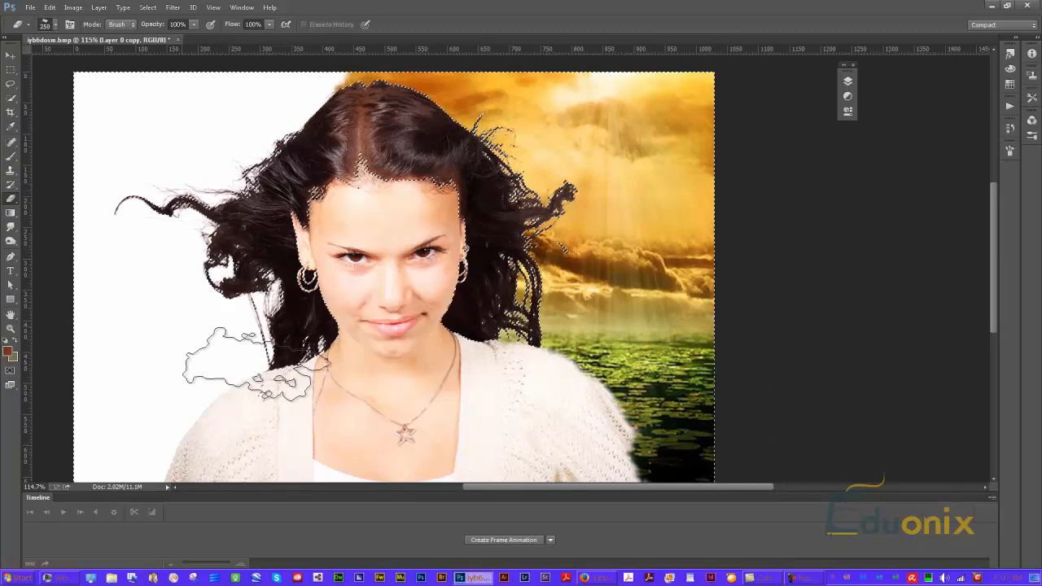
Shrink the eraser to 45 px and erase the white background beside the left shoulder
key(bracketleft)
key(bracketleft)
key(bracketleft)
key(bracketleft)
key(bracketleft)
key(bracketleft)
key(bracketleft)
key(bracketleft)
key(bracketleft)
key(bracketleft)
mouse_move(257, 358)
mouse_down()
mouse_move(174, 418)
mouse_move(155, 476)
mouse_move(138, 423)
mouse_move(195, 384)
mouse_up()
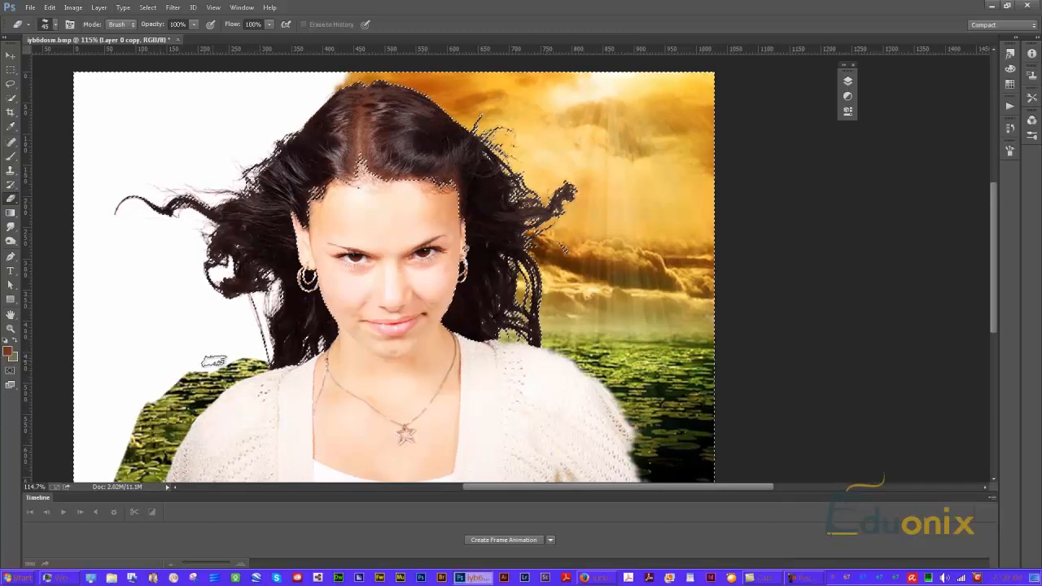
Enlarge the eraser to 400 px and erase the remaining white background on the left side
key(bracketright)
key(bracketright)
key(bracketright)
key(bracketright)
key(bracketright)
key(bracketright)
key(bracketright)
key(bracketright)
key(bracketright)
key(bracketright)
key(bracketright)
mouse_move(187, 354)
mouse_down()
mouse_move(155, 350)
mouse_move(175, 366)
mouse_move(199, 342)
mouse_up()
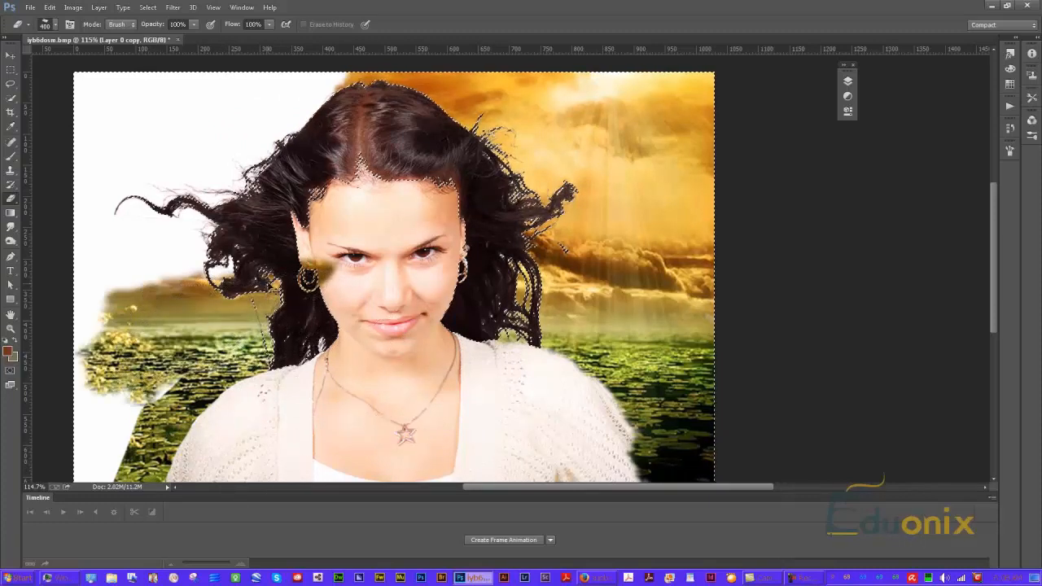
key(ctrl+z)
mouse_move(192, 277)
mouse_down()
mouse_move(179, 268)
mouse_move(106, 293)
mouse_up()
mouse_move(138, 333)
mouse_down()
mouse_move(98, 460)
mouse_move(139, 154)
mouse_move(232, 110)
mouse_move(179, 122)
mouse_move(275, 102)
mouse_up()
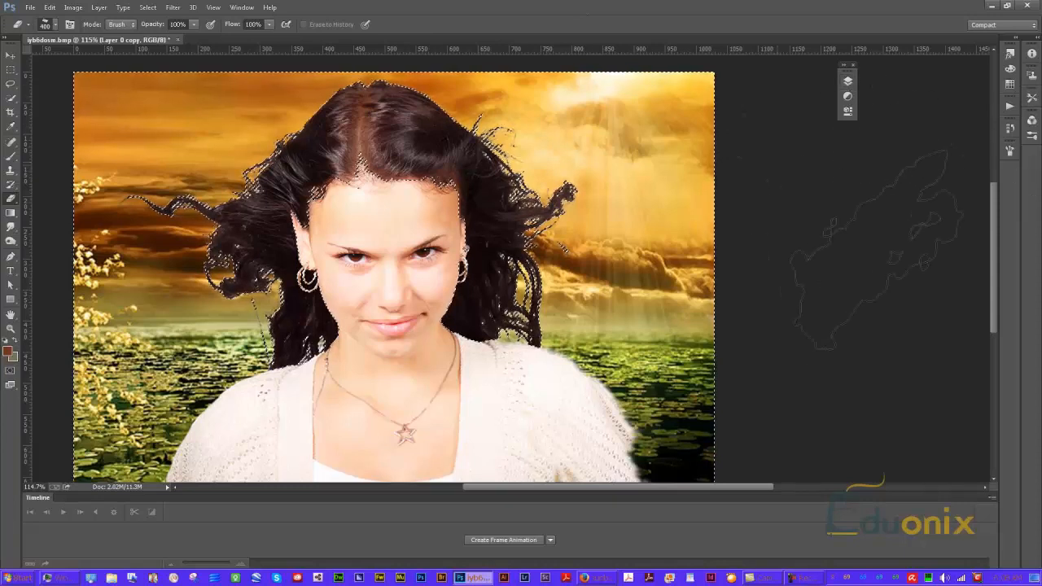
Select Layer 0 copy 2's mask and add a Hue/Saturation adjustment with Hue set to +1
click(849, 80)
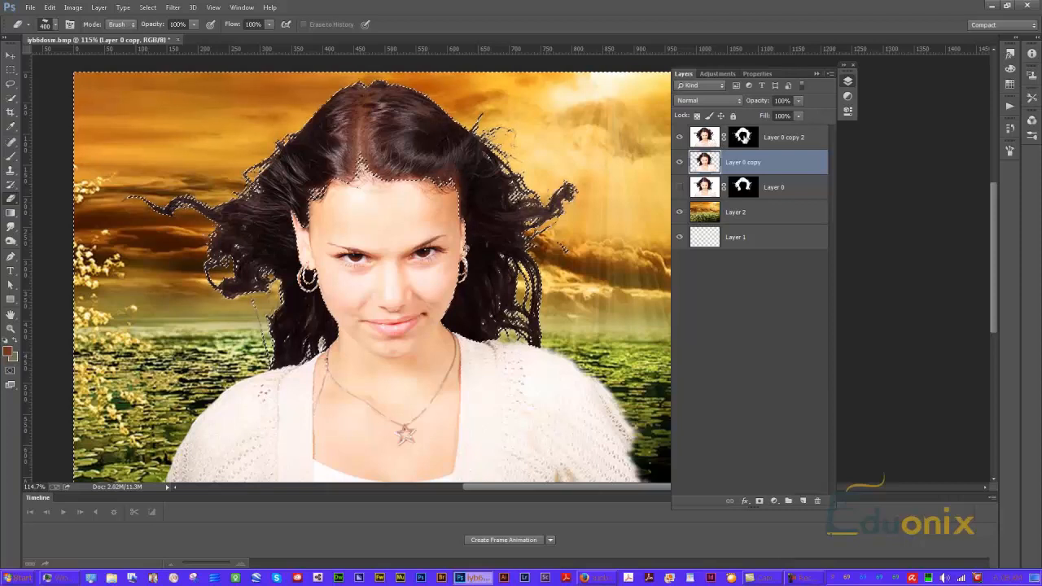
click(744, 137)
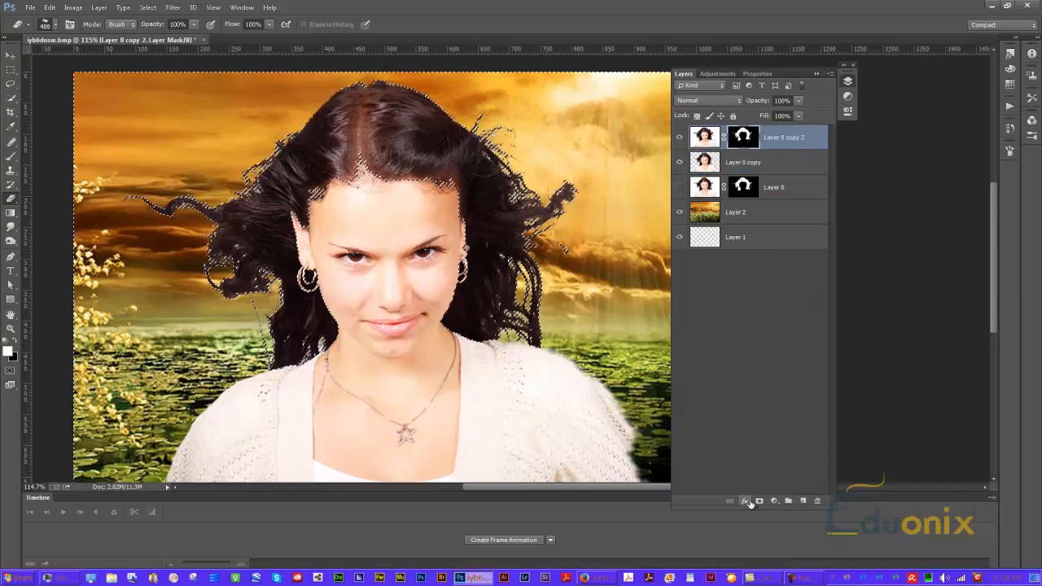
double_click(745, 139)
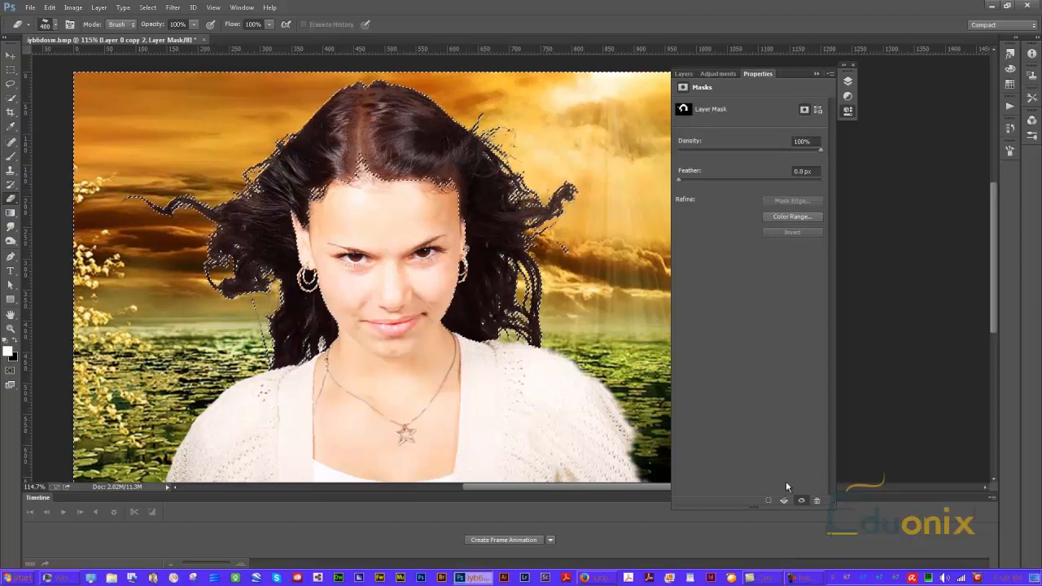
click(687, 74)
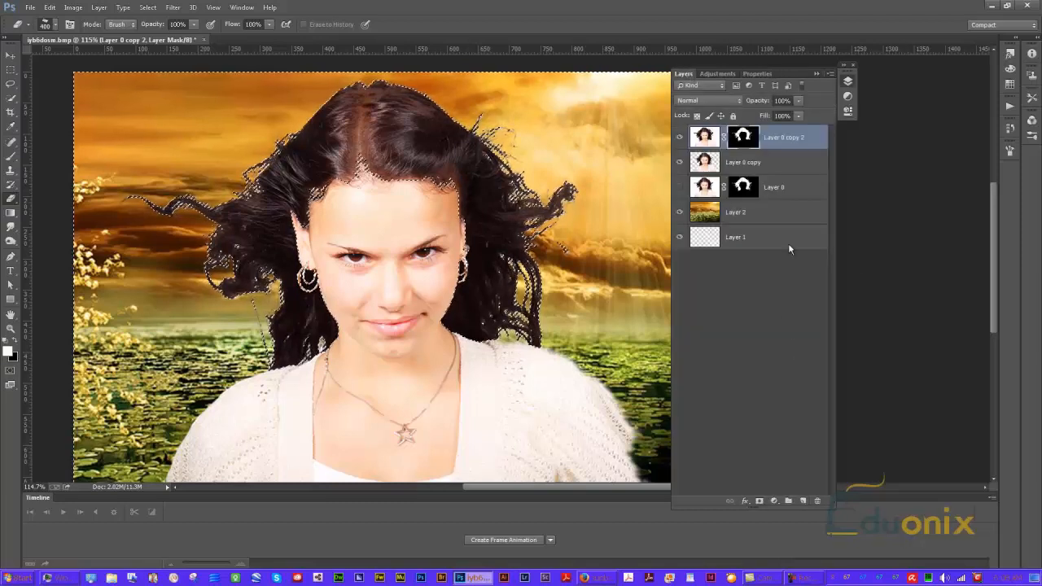
click(745, 501)
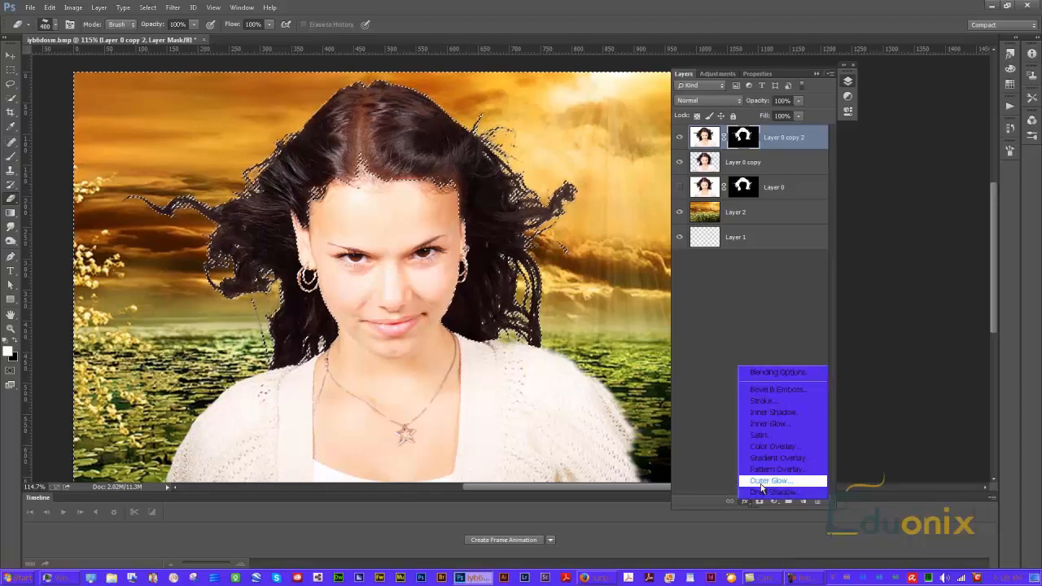
click(758, 283)
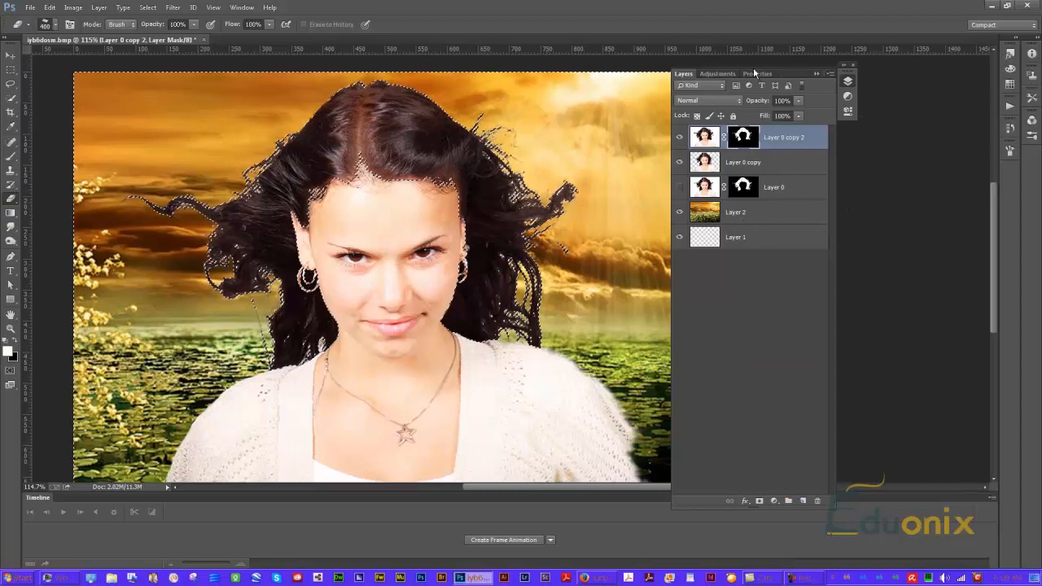
click(718, 74)
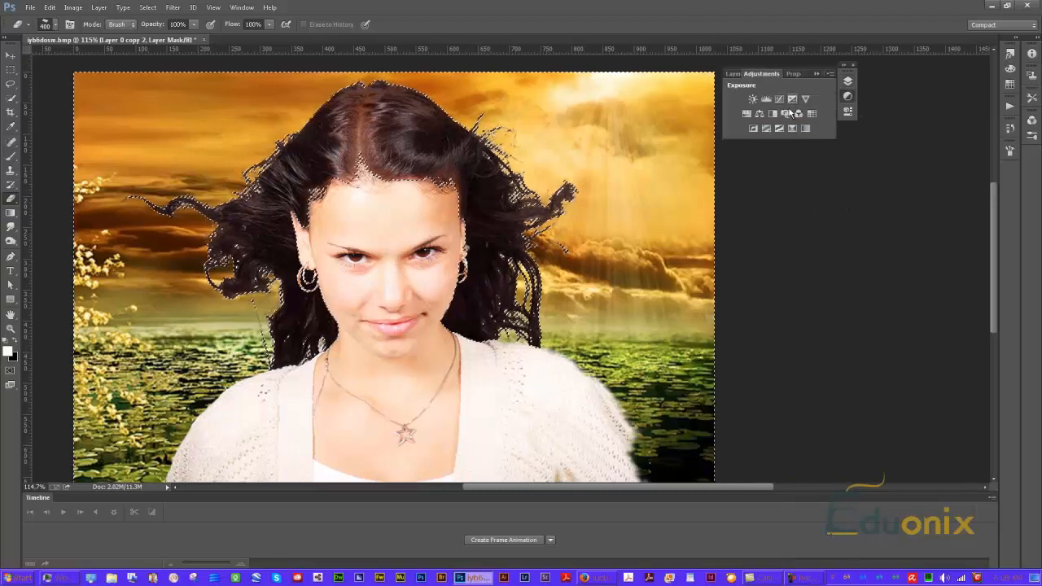
click(746, 114)
mouse_move(749, 149)
mouse_down()
mouse_move(767, 148)
mouse_move(750, 154)
mouse_up()
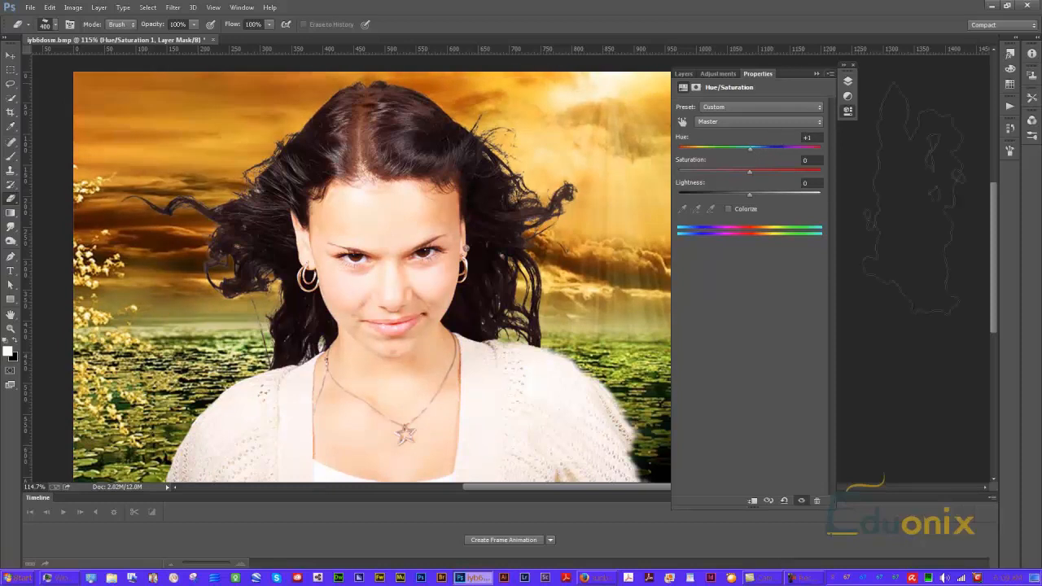
Select the Hue/Saturation adjustment layer and step back in history to remove it
click(848, 81)
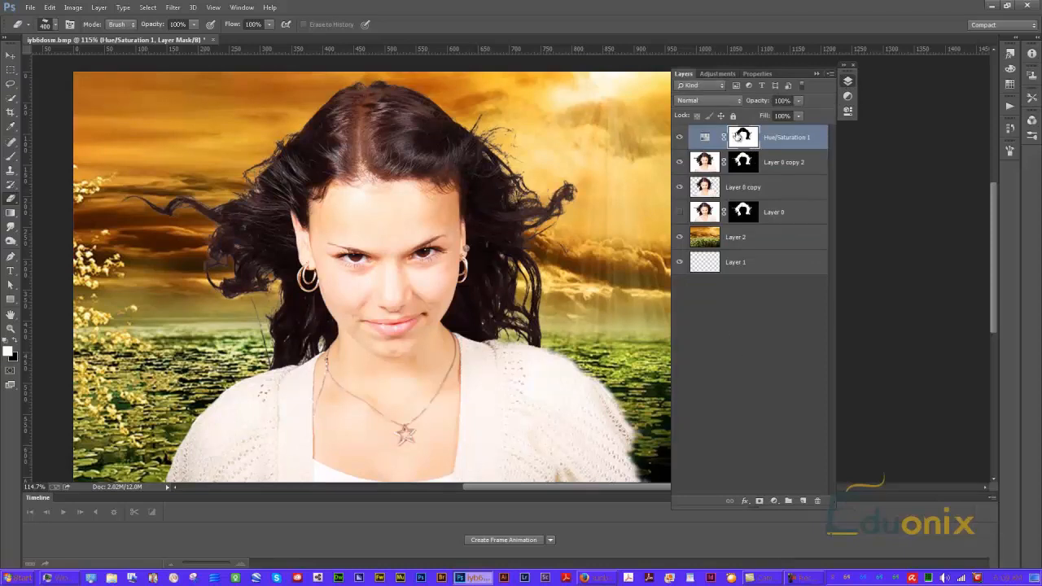
click(706, 138)
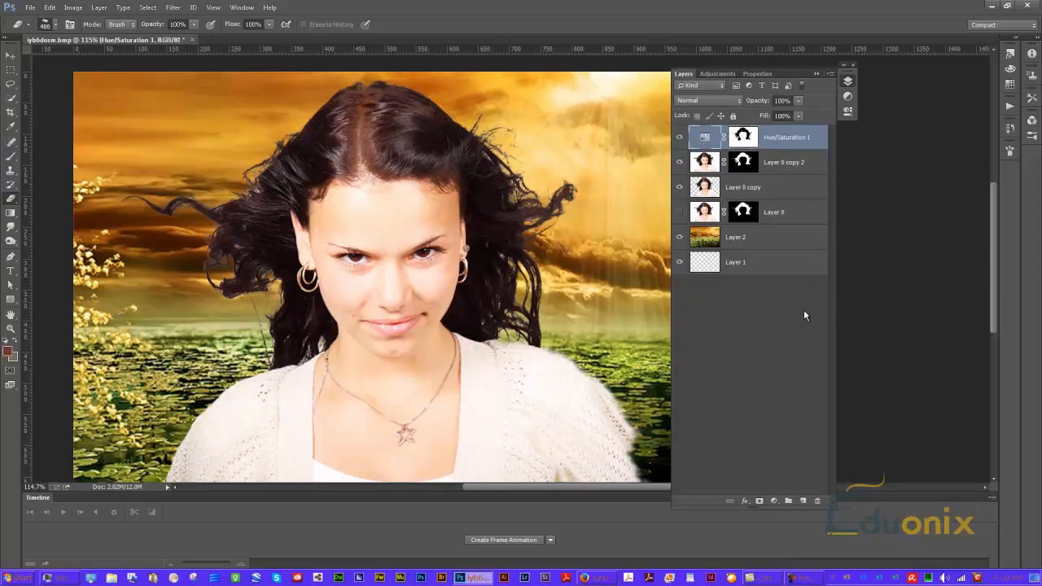
key(ctrl+alt+z)
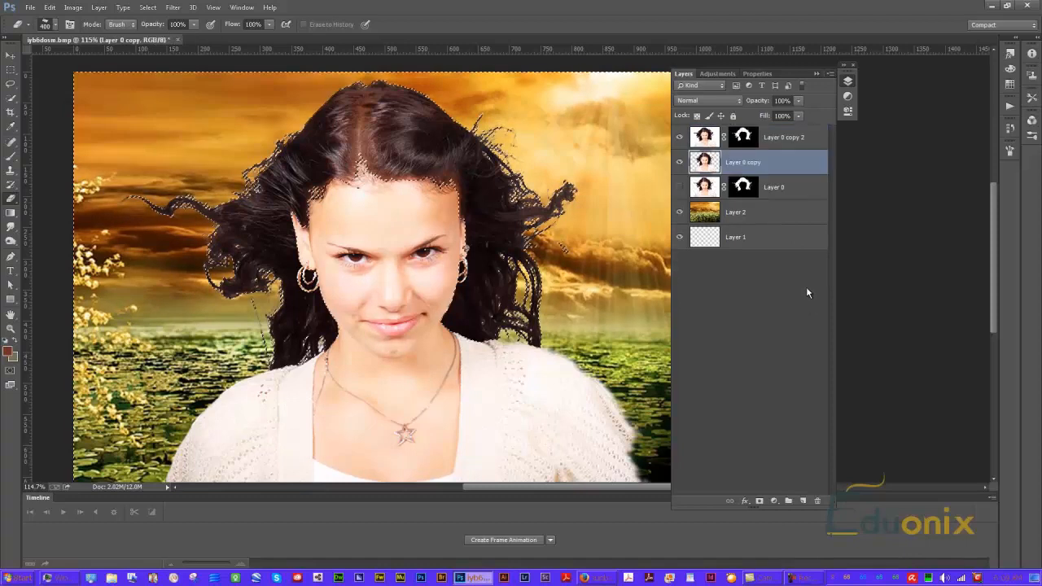
Try a Hue/Saturation adjustment on Layer 0 copy 2's mask with Hue -27, then undo and delete it
click(751, 137)
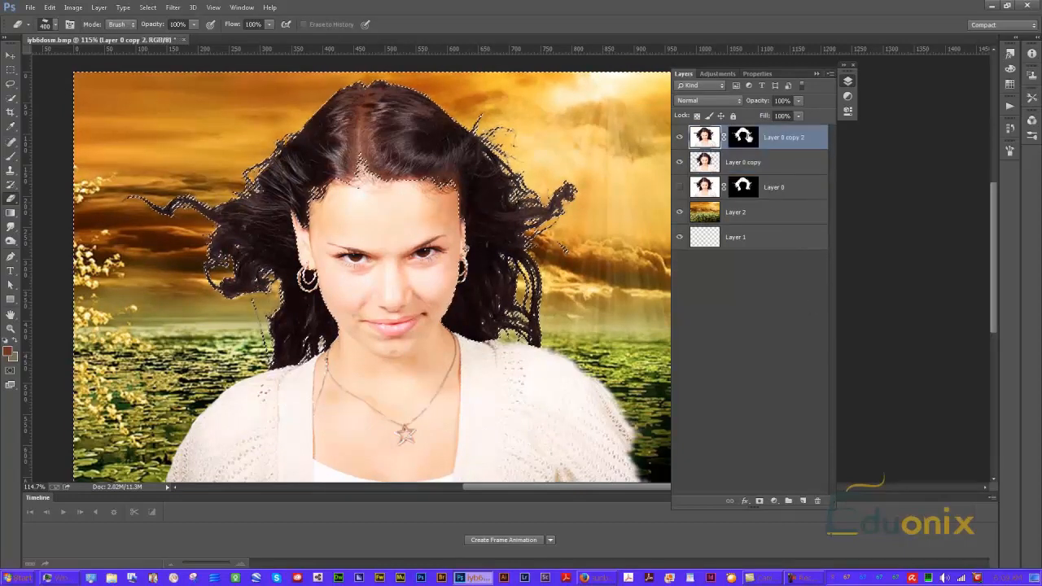
click(717, 73)
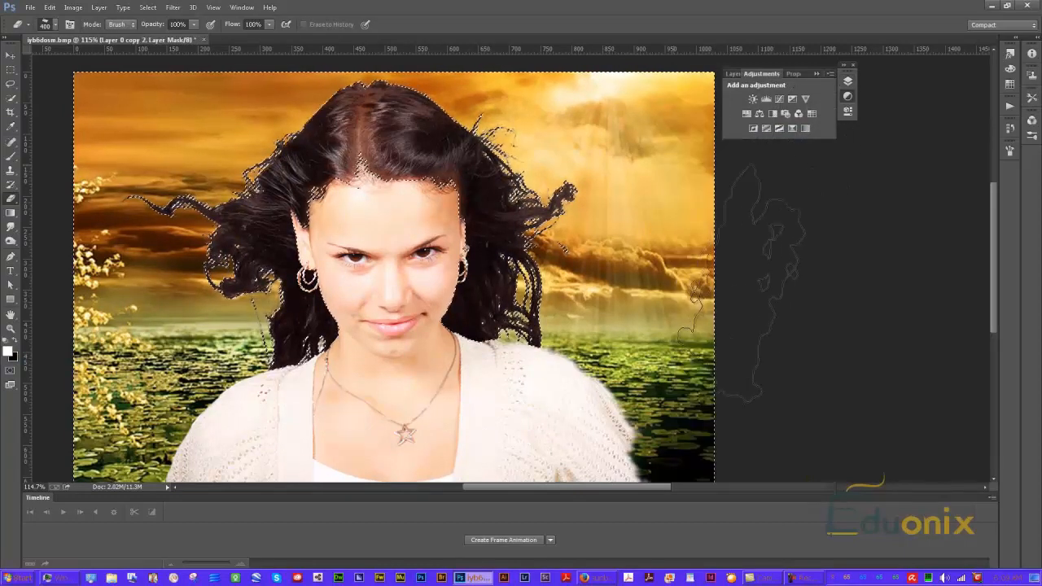
click(745, 115)
drag(749, 149, 729, 147)
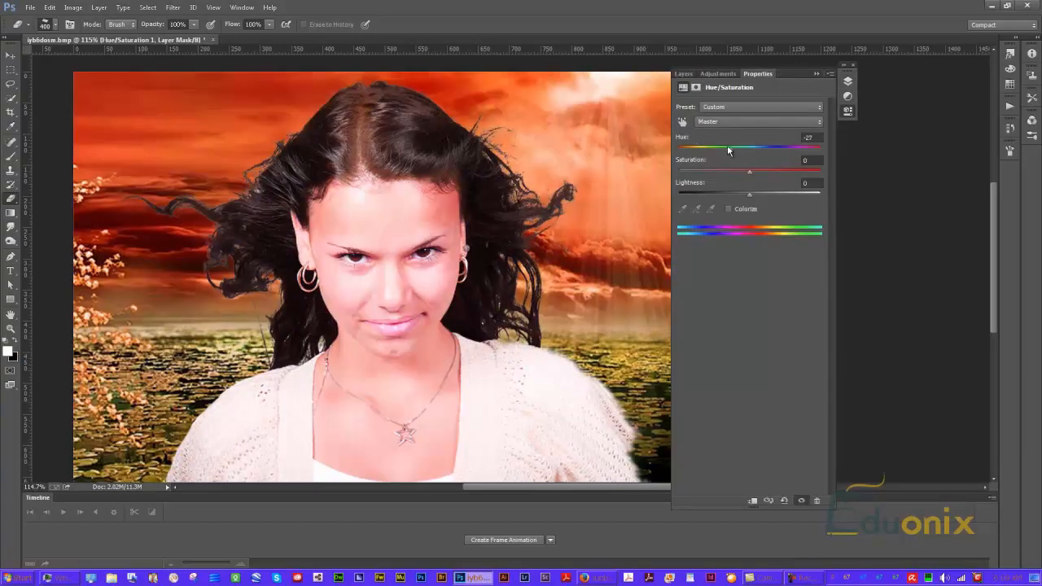
key(ctrl+z)
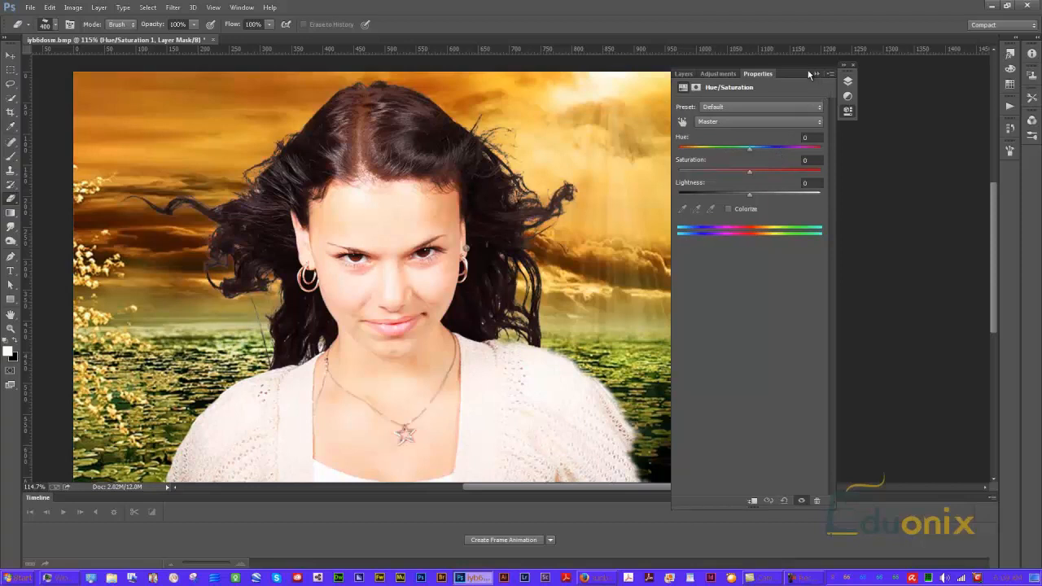
click(683, 74)
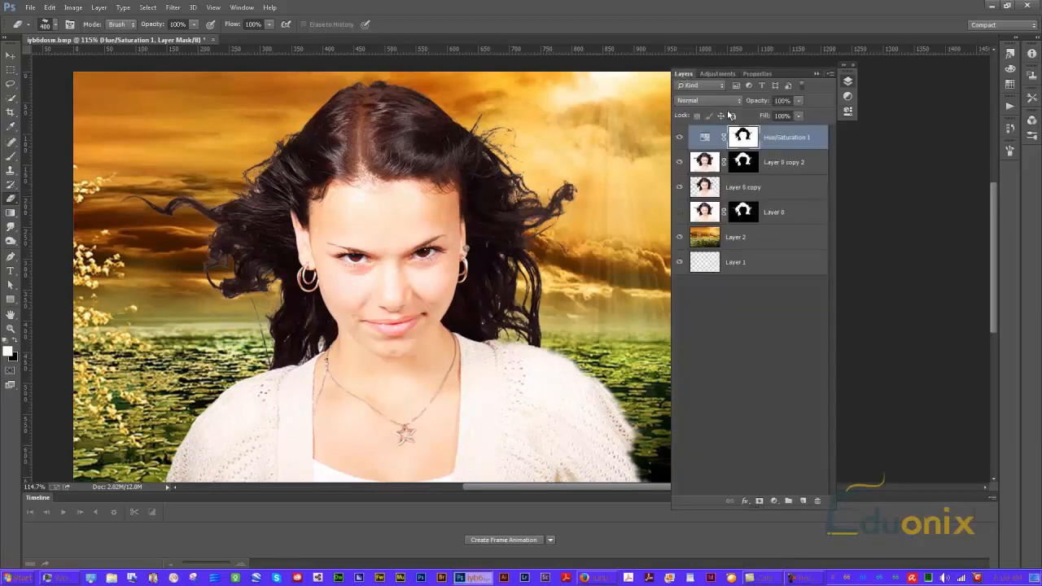
key(ctrl+z)
key(ctrl+z)
key(Delete)
Try another Hue/Saturation adjustment on Layer 0 copy 2 with Hue +141, then step back to remove it
ctrl+click(705, 137)
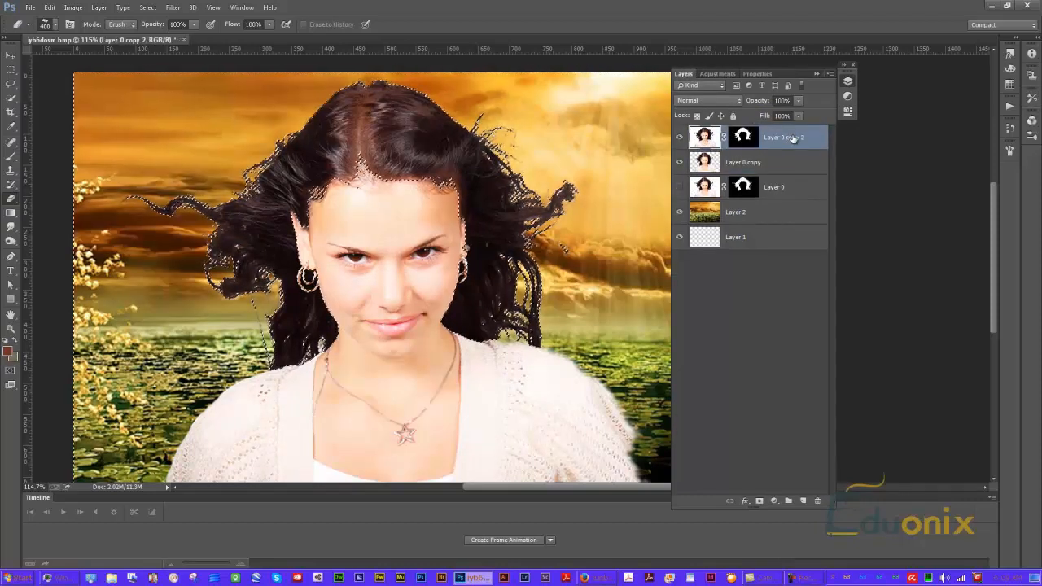
click(717, 73)
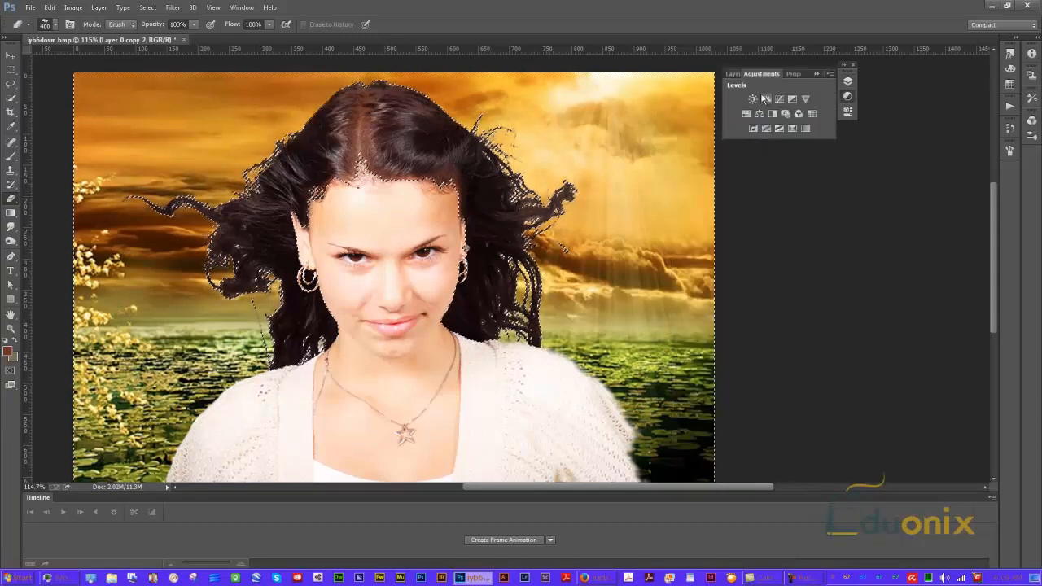
click(746, 113)
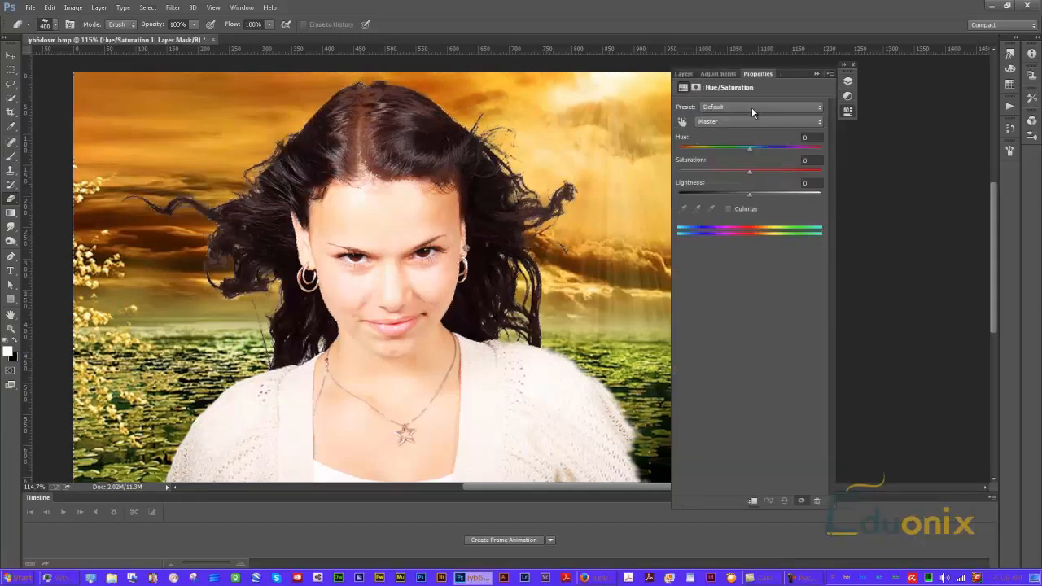
drag(749, 148, 811, 155)
key(ctrl+alt+z)
key(ctrl+alt+z)
key(ctrl+alt+z)
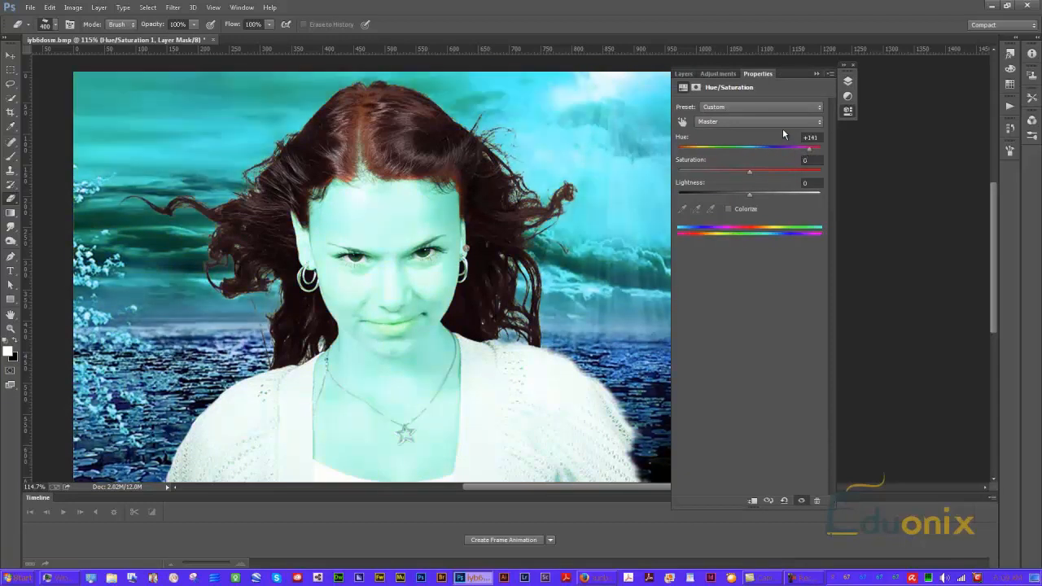
key(ctrl+shift+z)
click(685, 72)
key(ctrl+shift+z)
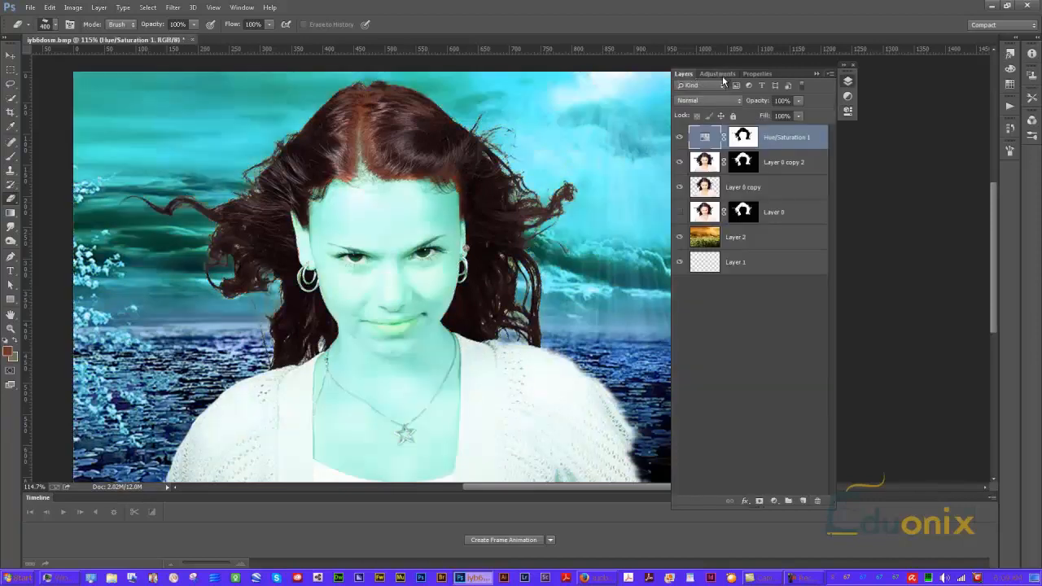
key(ctrl+alt+z)
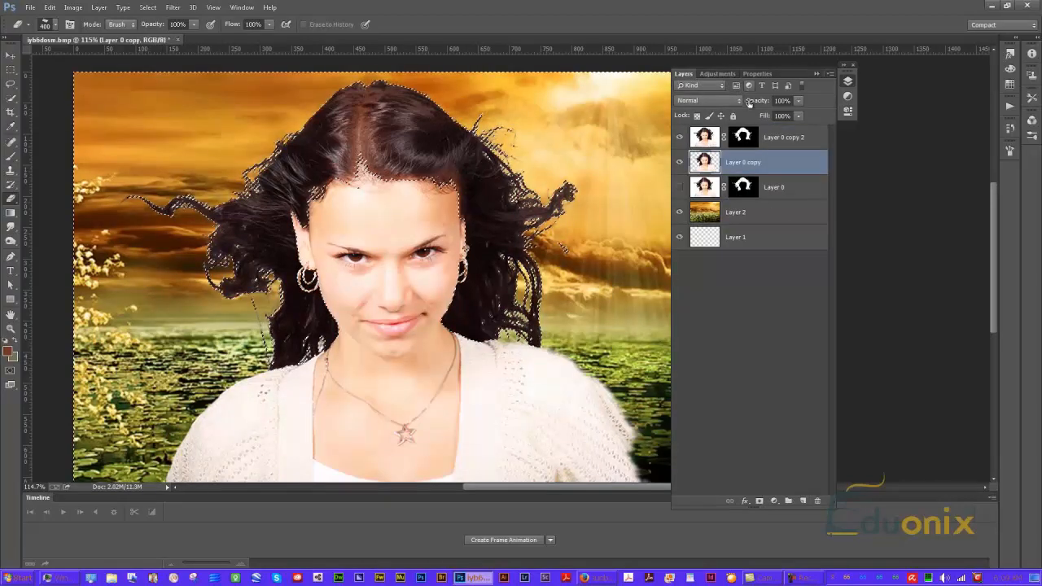
Load Layer 0 copy 2's mask selection and add a Hue/Saturation adjustment with Hue +135, Saturation -17, Lightness -35
click(713, 139)
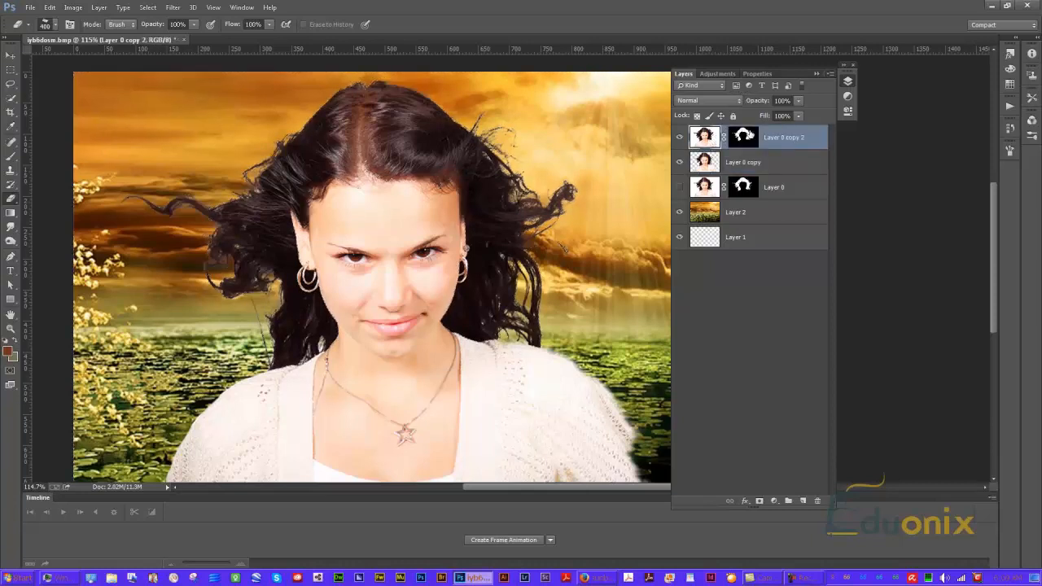
click(745, 135)
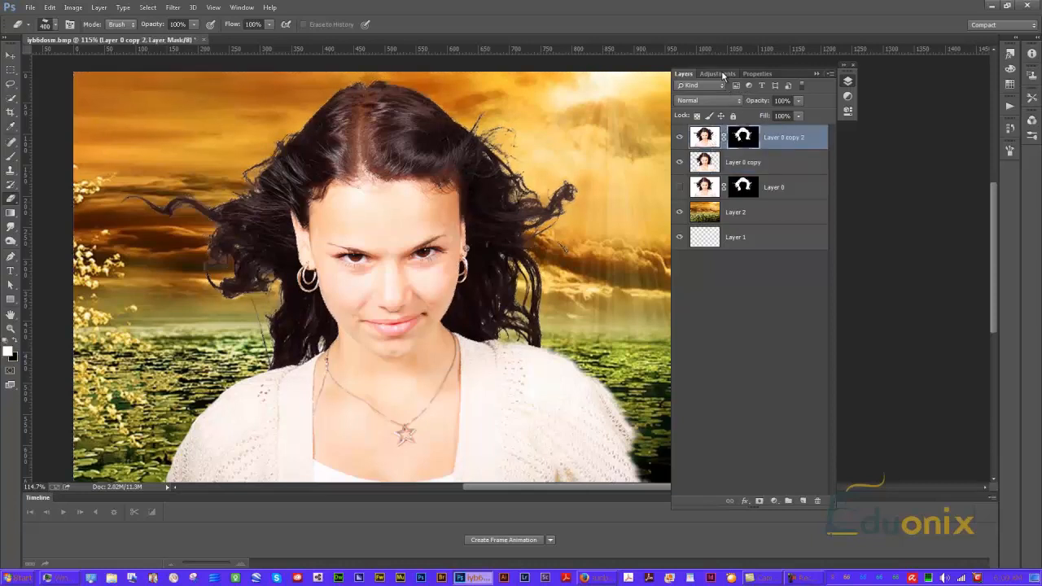
click(705, 136)
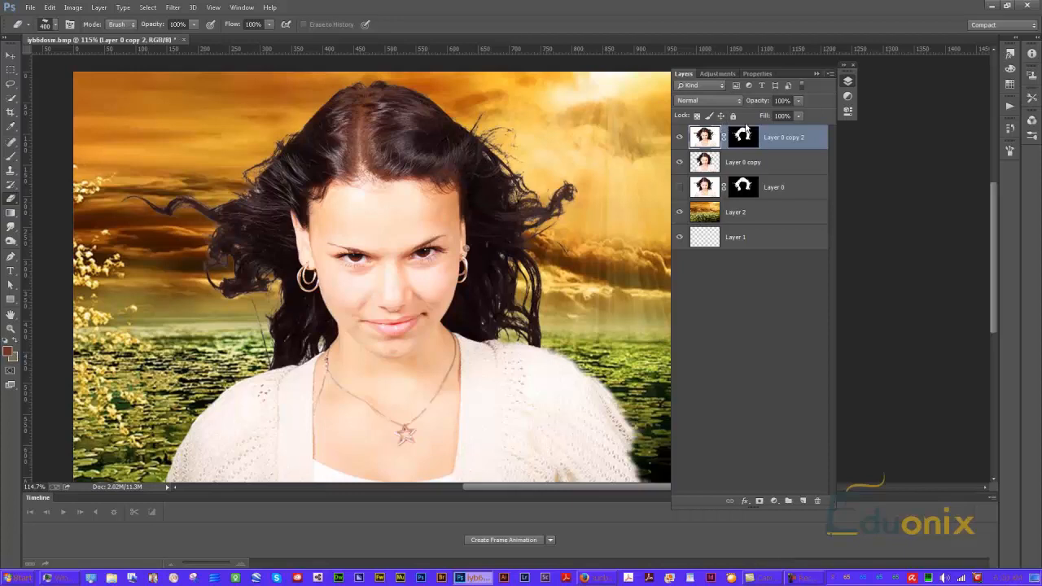
click(754, 131)
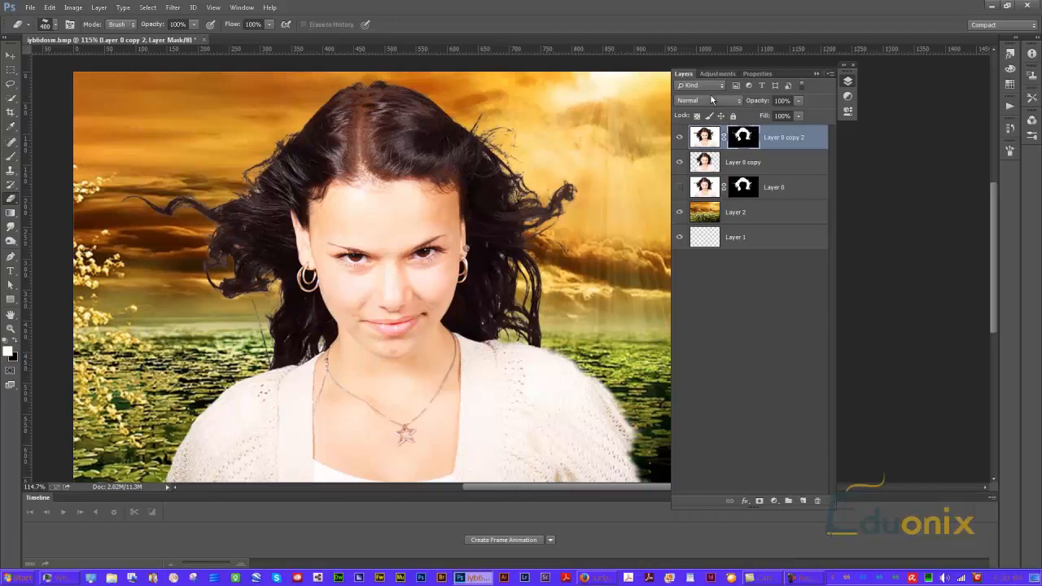
click(708, 144)
ctrl+click(742, 140)
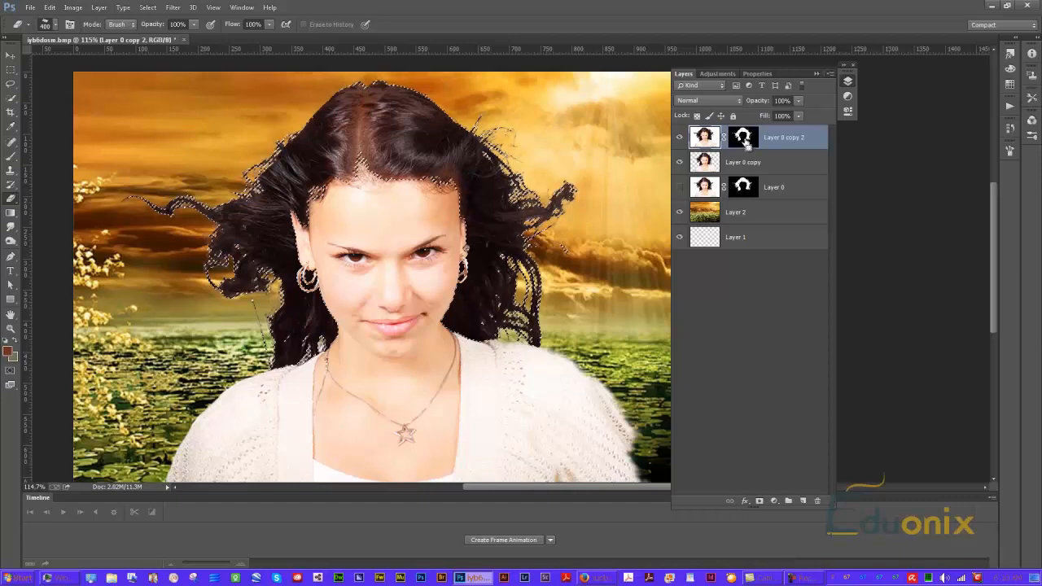
drag(718, 73, 762, 73)
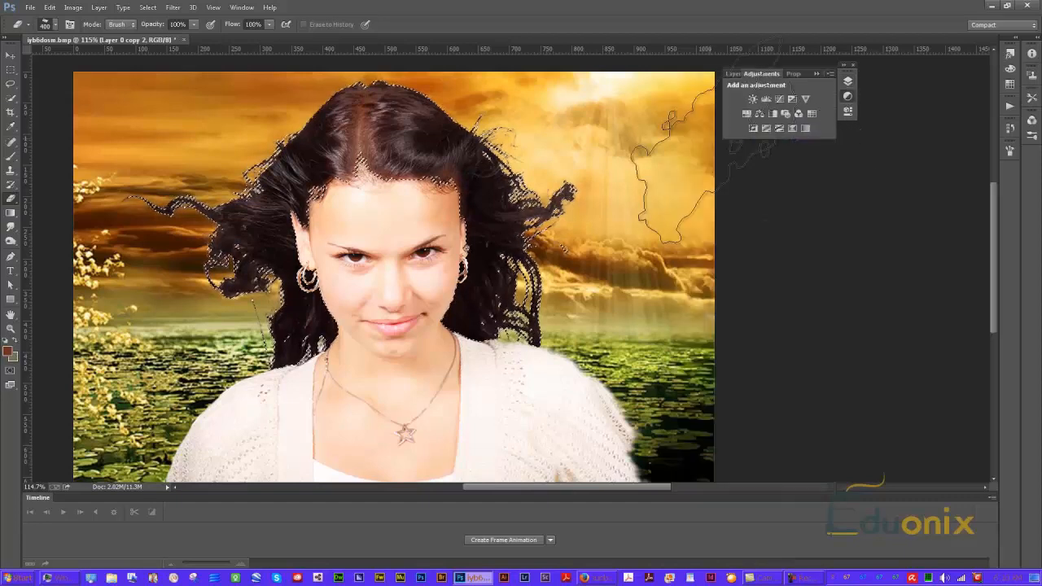
click(747, 113)
drag(750, 148, 809, 149)
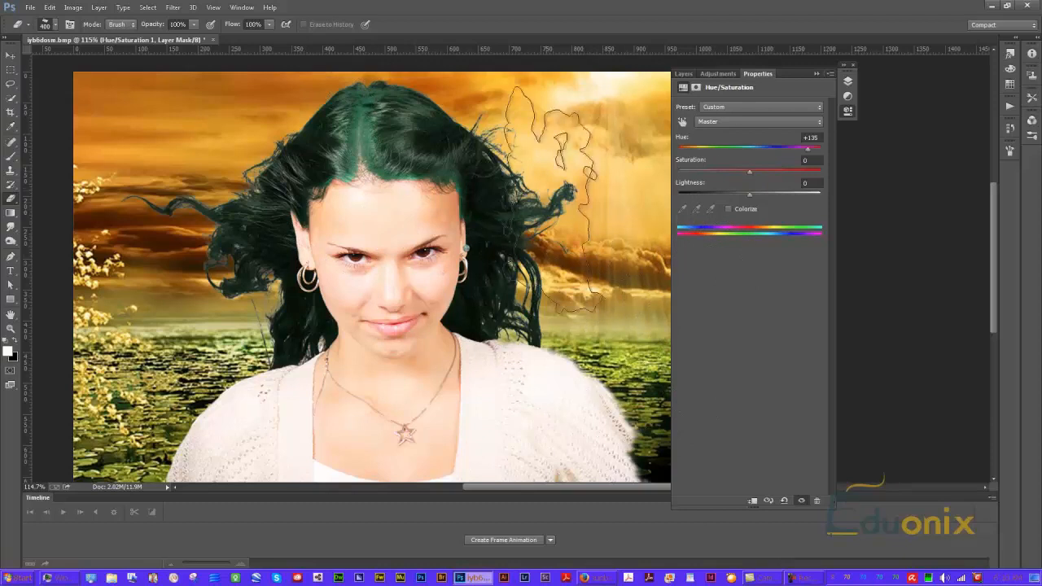
mouse_move(738, 196)
mouse_down()
mouse_move(715, 199)
mouse_move(725, 198)
mouse_up()
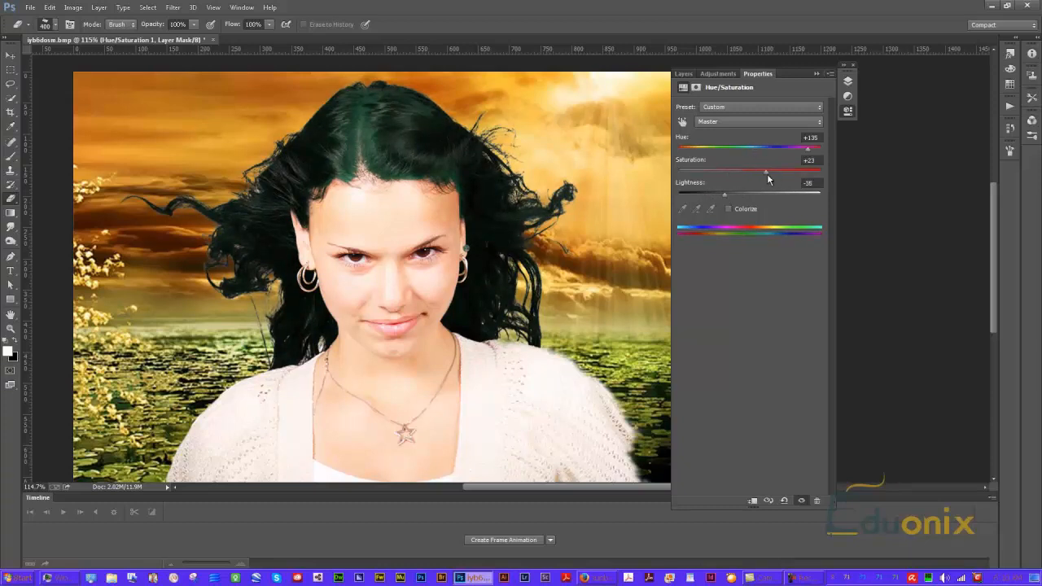
drag(741, 173, 732, 173)
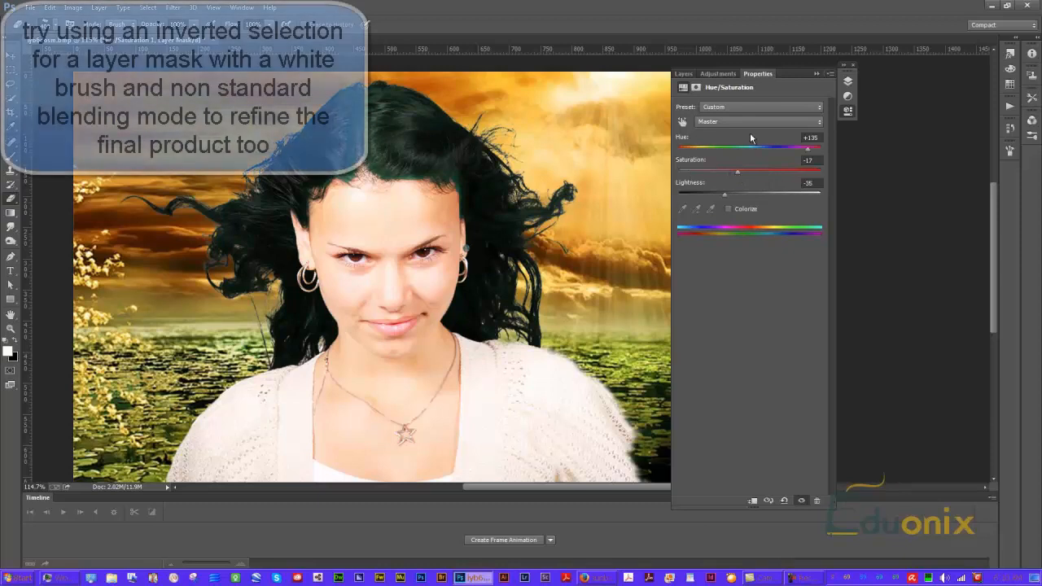
Select Layer 0 copy 2's layer mask and hide the Layers panel
click(682, 74)
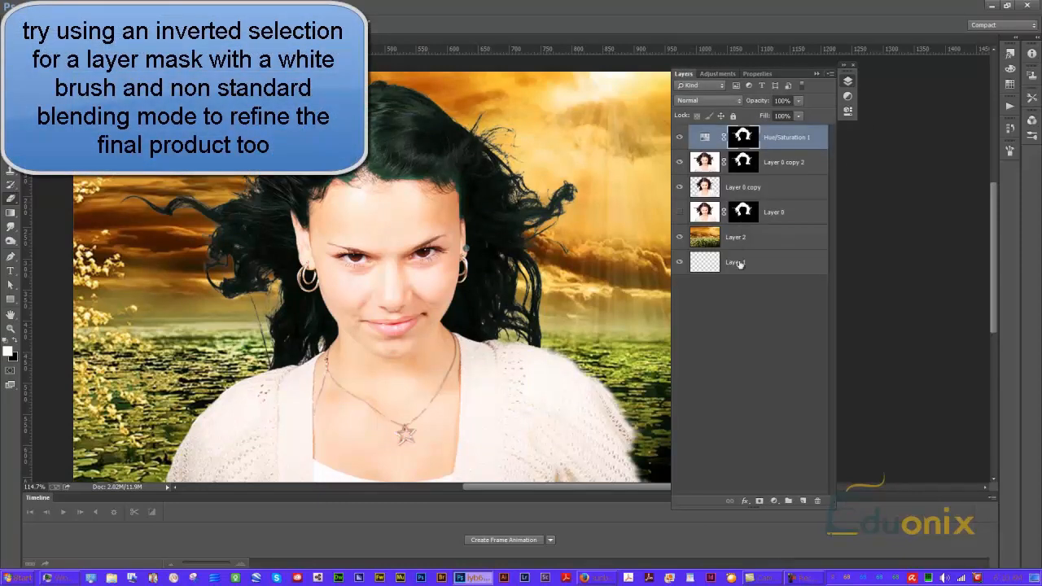
click(761, 359)
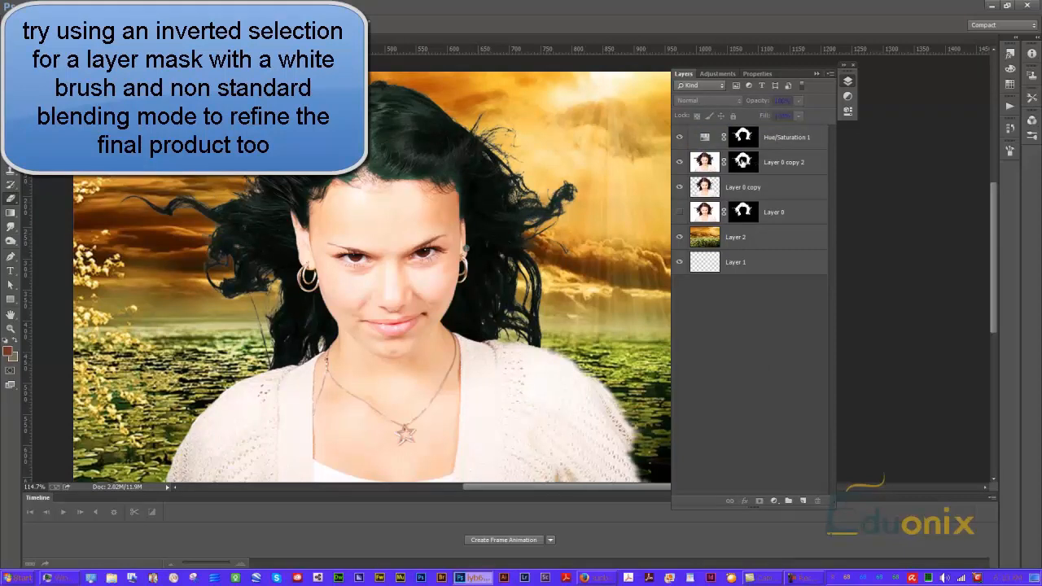
click(743, 163)
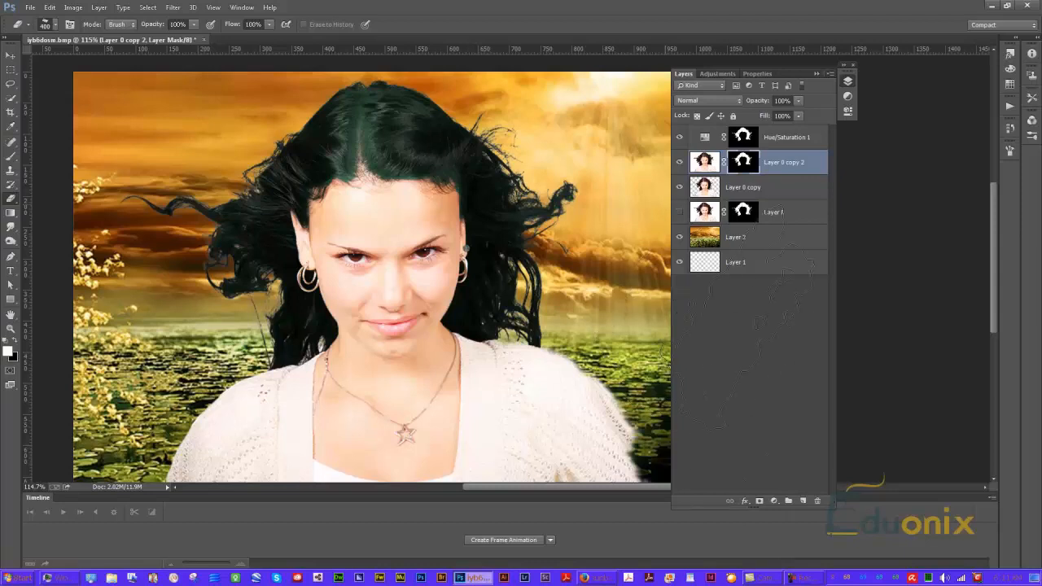
key(F7)
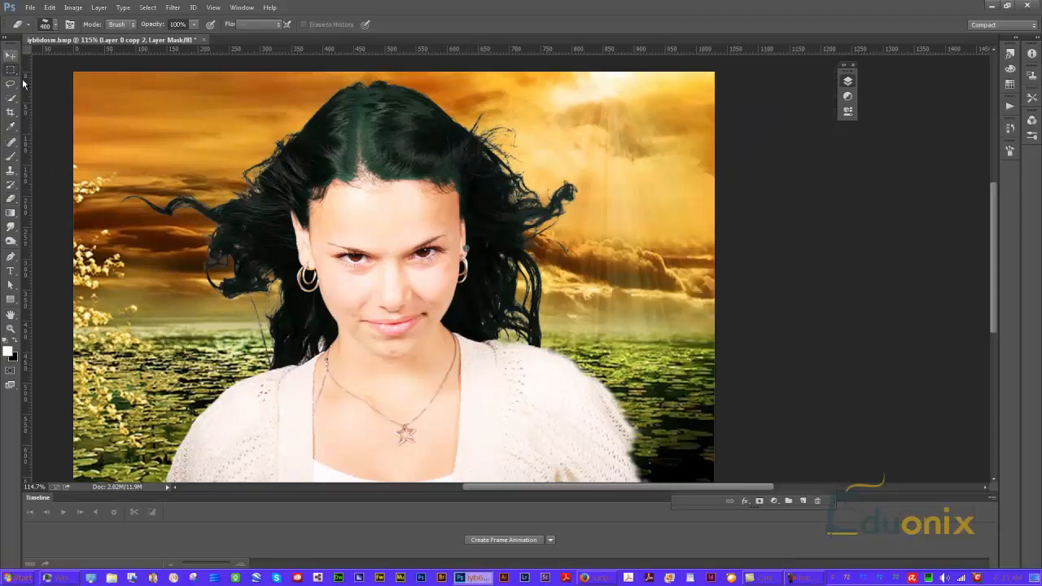
Quick-select the sky area around the top of the hair
click(10, 99)
drag(121, 123, 316, 109)
click(572, 113)
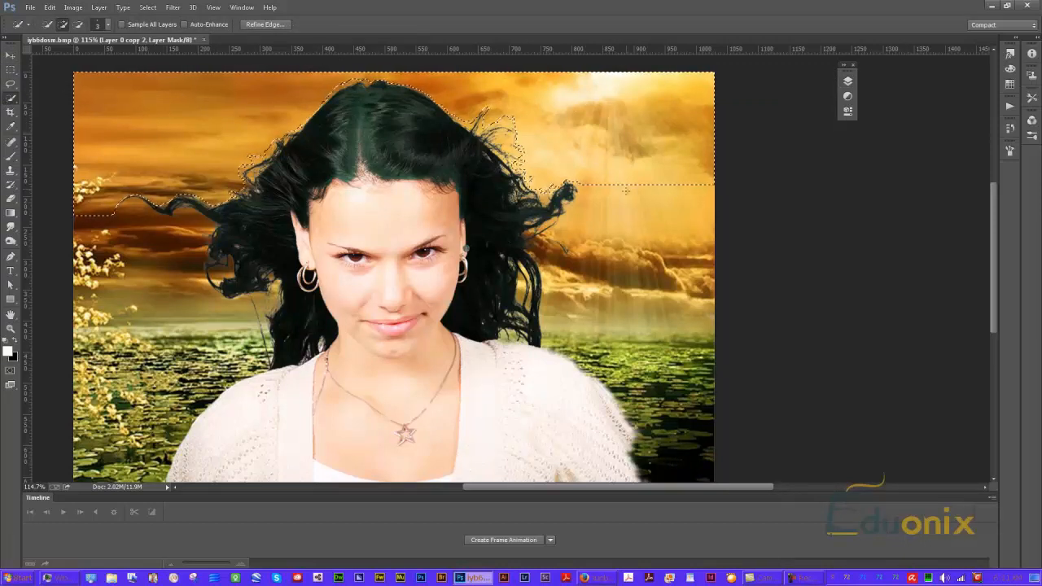
Select the whole canvas and hide the rulers
key(ctrl+a)
key(ctrl+r)
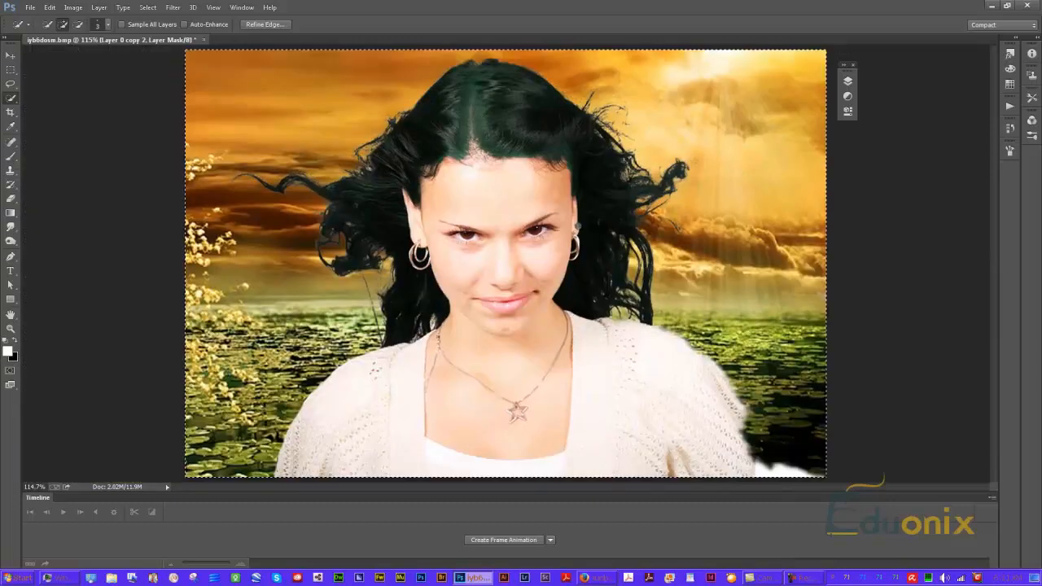